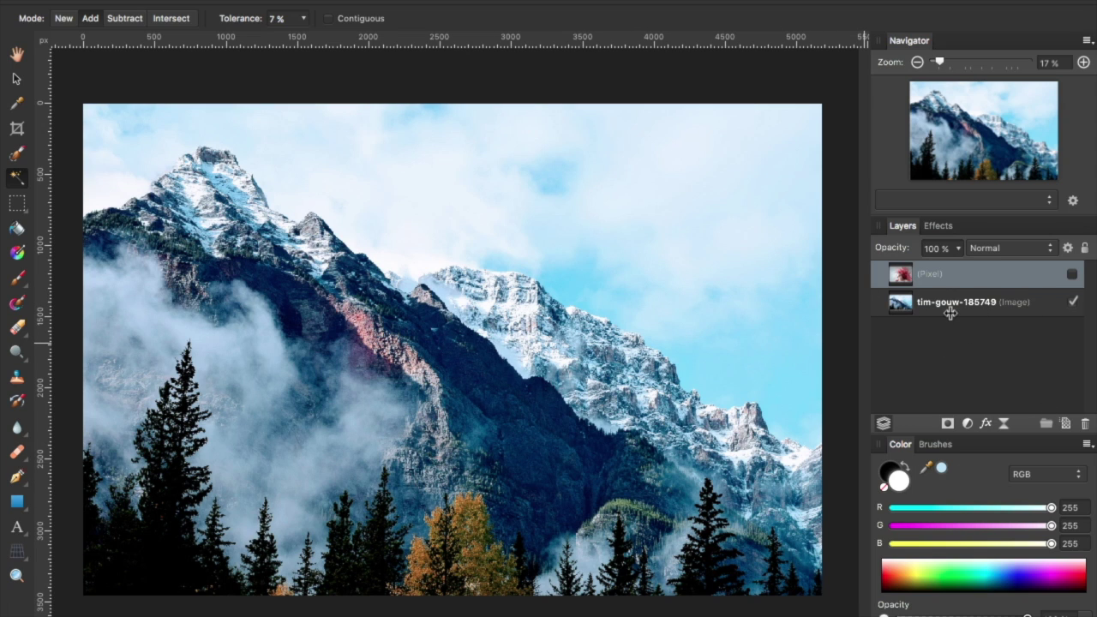
# Show the red-haired model layer and flood-select the pale background around her.
pyautogui.click(1074, 273)
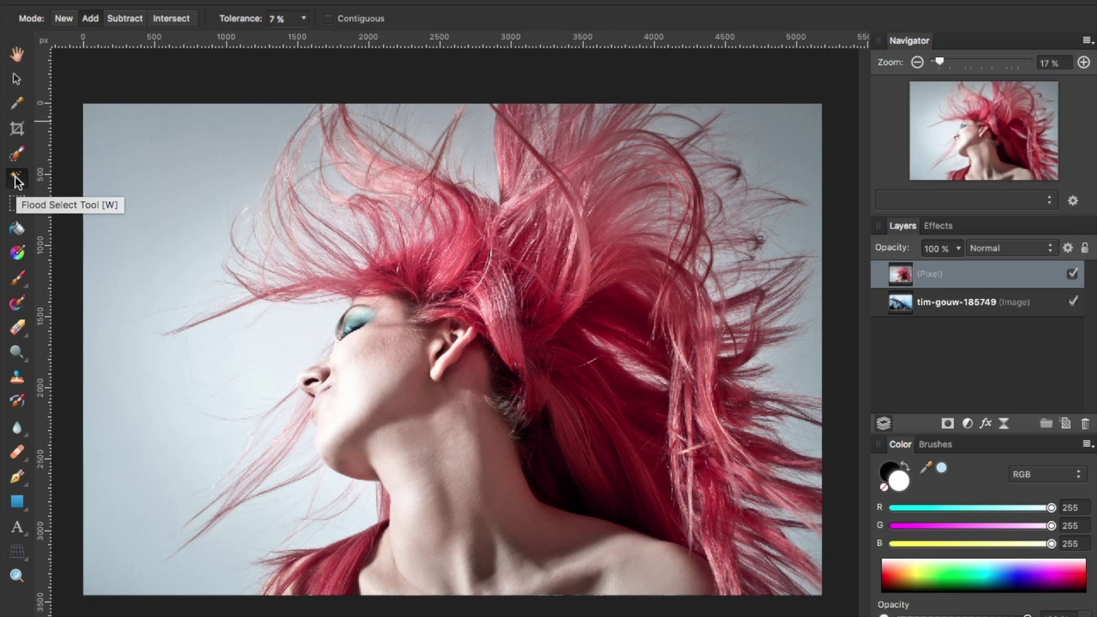
pyautogui.click(137, 249)
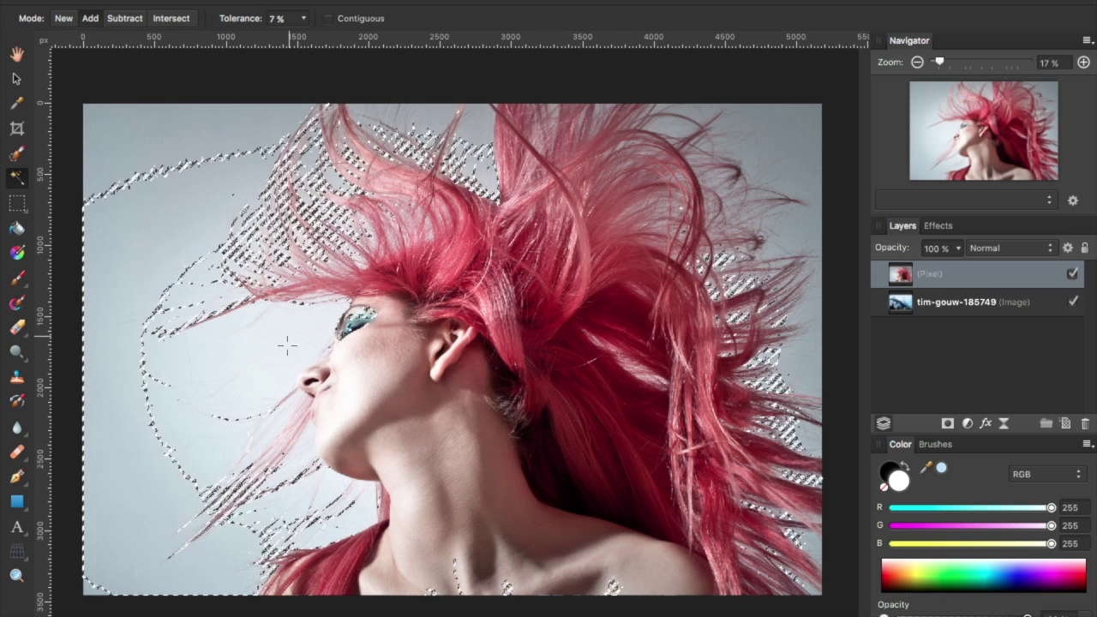
# Add more background at 5% tolerance, then invert the pixel selection onto the model.
pyautogui.click(205, 148)
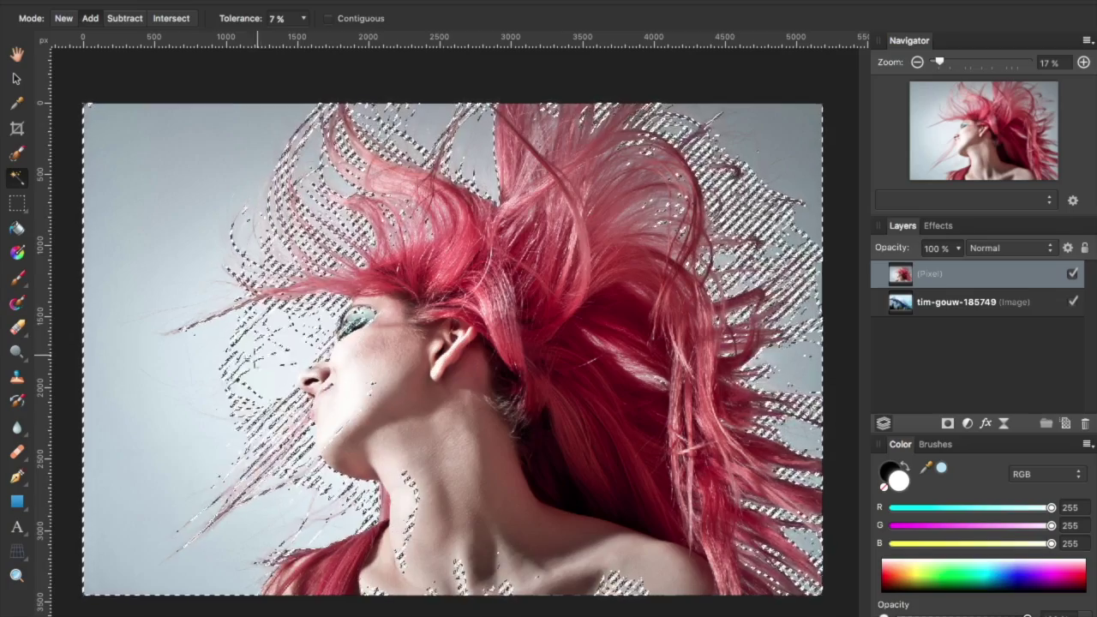
pyautogui.click(275, 19)
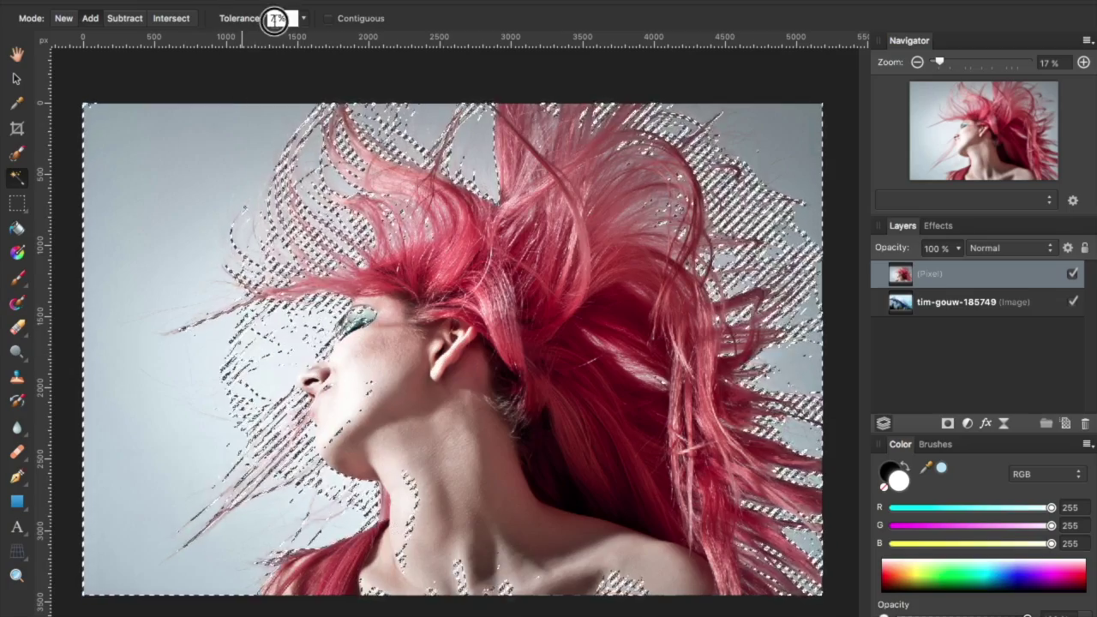
pyautogui.write('5')
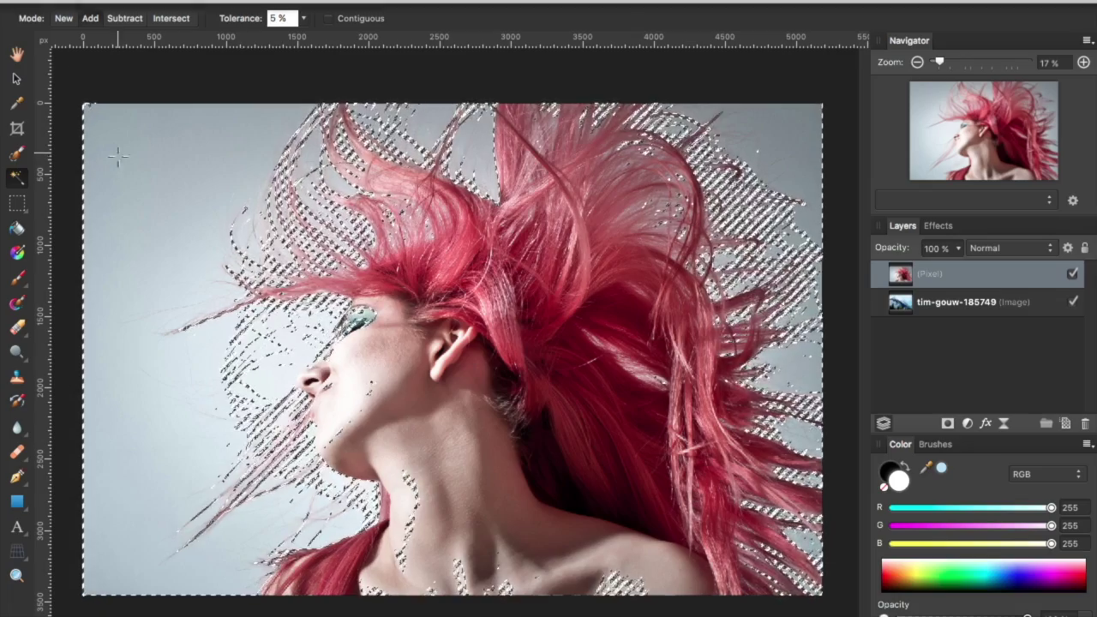
pyautogui.press('Return')
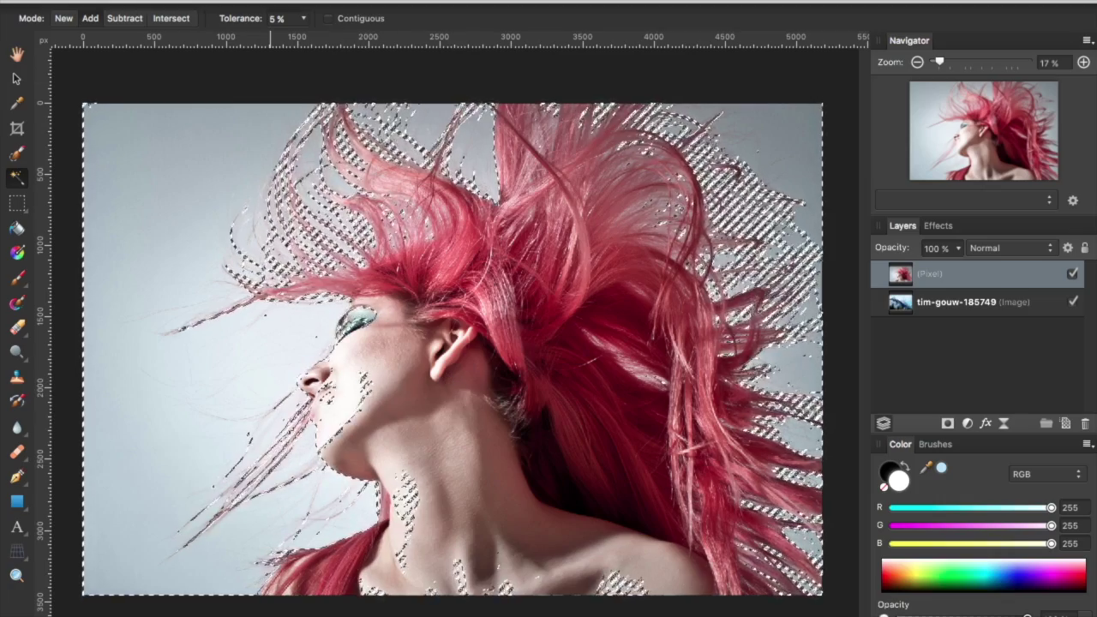
pyautogui.click(381, 1)
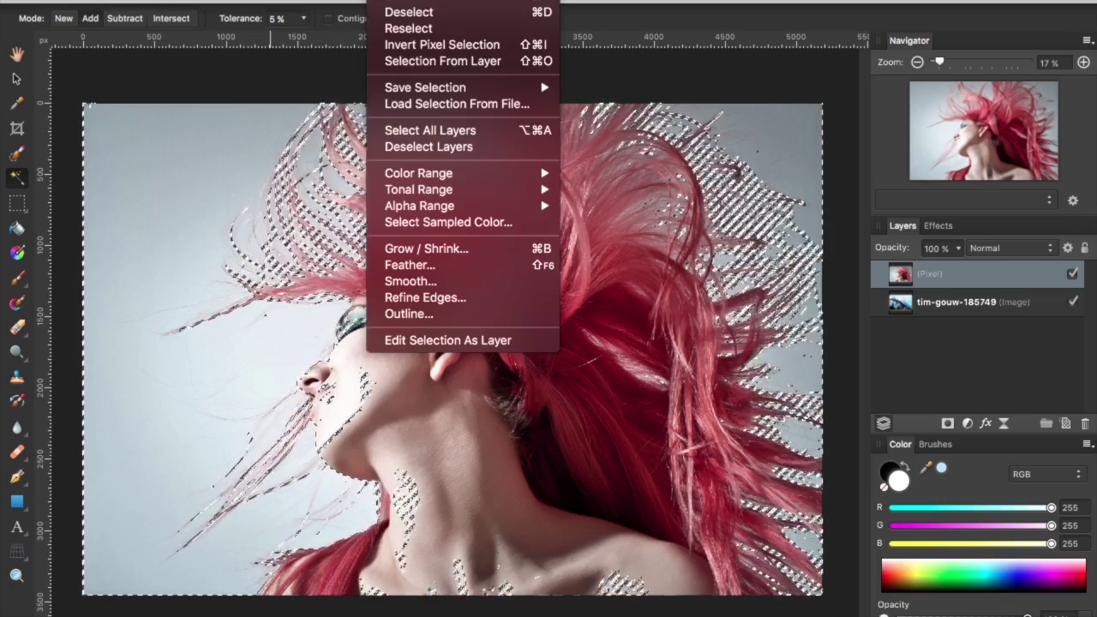
pyautogui.click(387, 49)
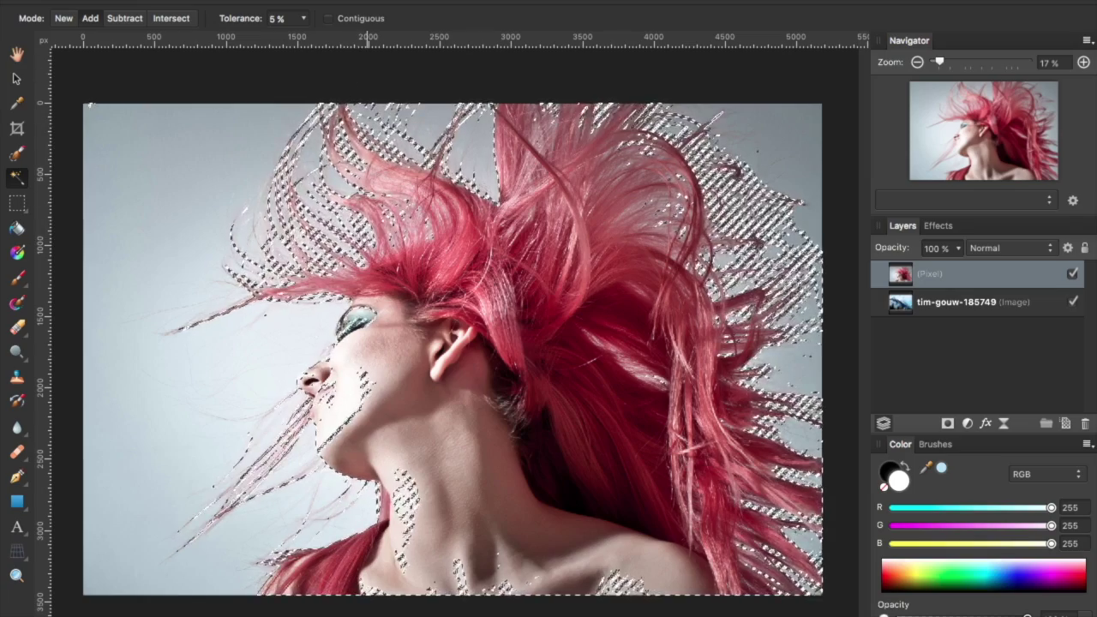
# Turn on Quick Mask and paint white to clear red mask patches from the neck and jawline.
pyautogui.click(367, 2)
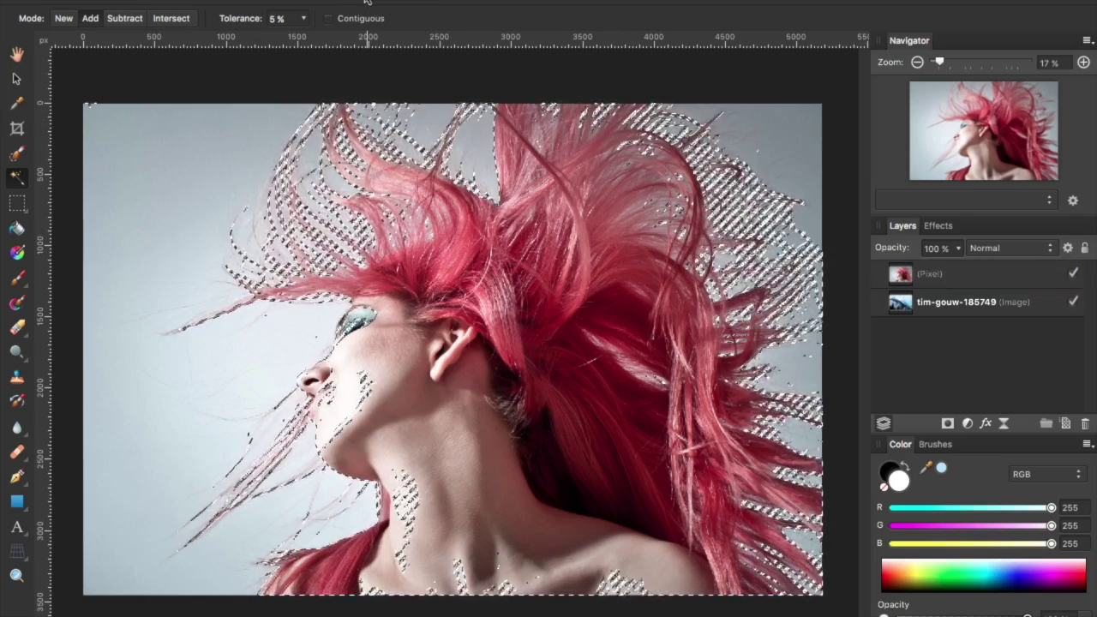
pyautogui.click(16, 283)
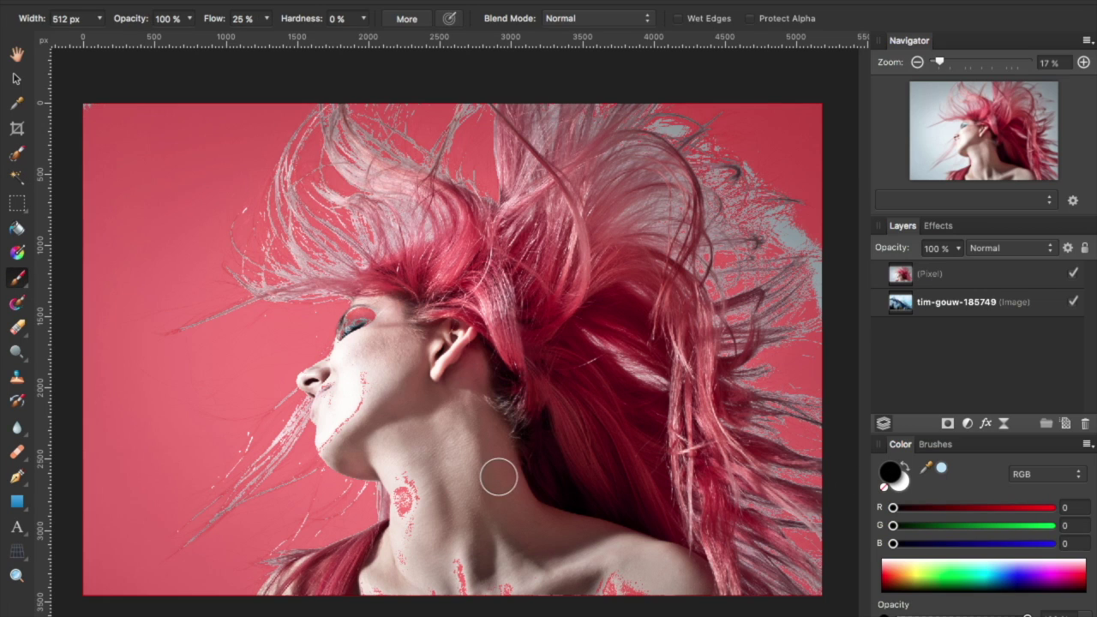
pyautogui.moveTo(411, 497); pyautogui.dragTo(417, 516)
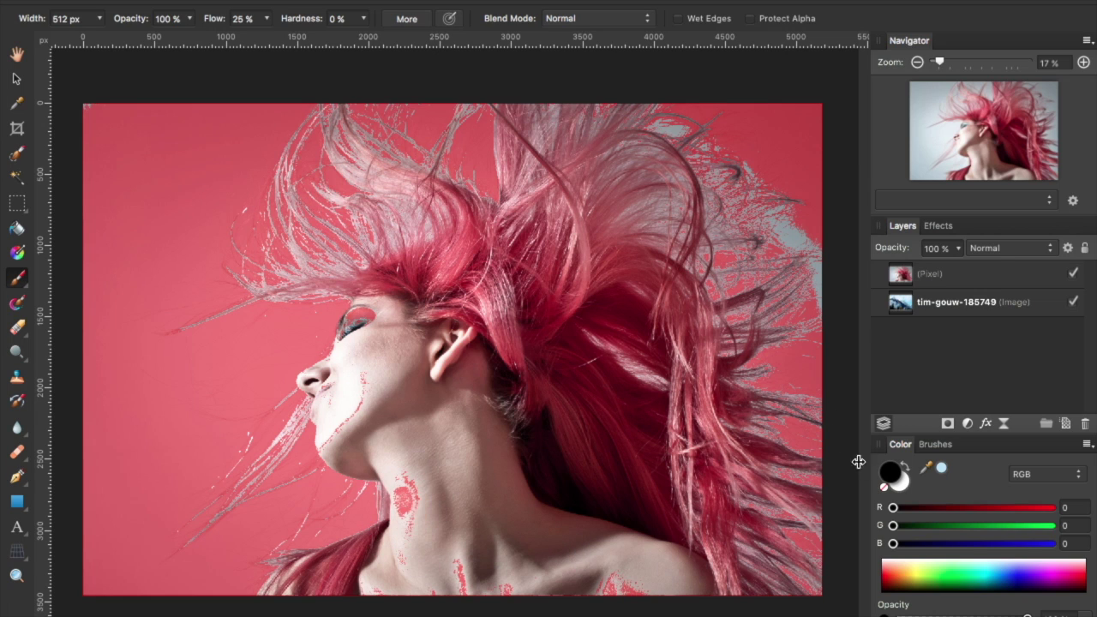
pyautogui.click(907, 468)
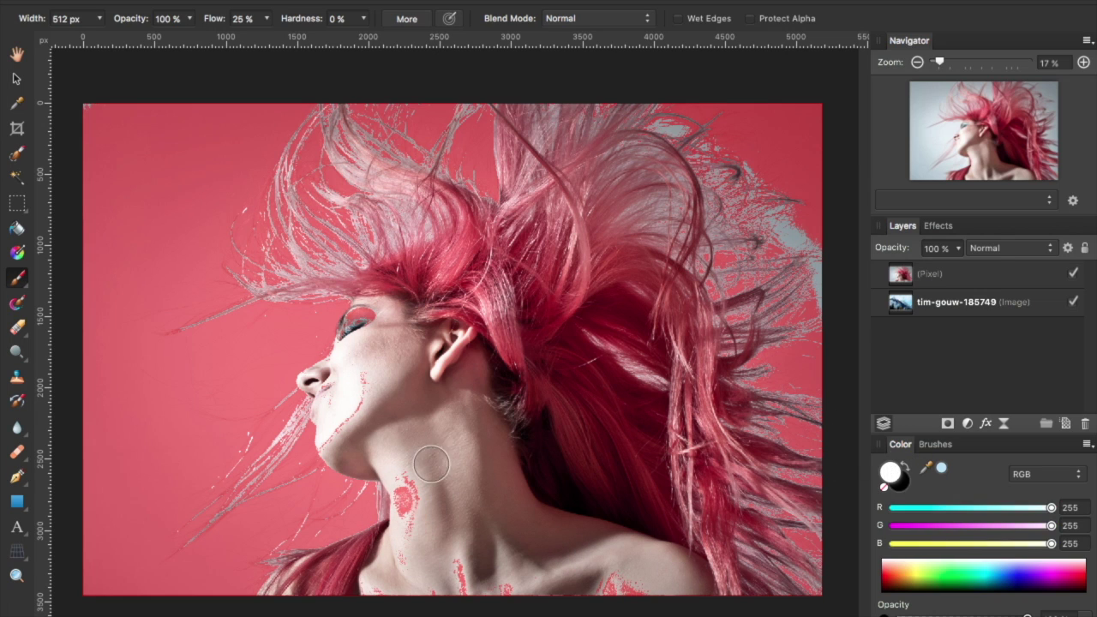
pyautogui.moveTo(409, 469)
pyautogui.mouseDown()
pyautogui.moveTo(417, 564)
pyautogui.moveTo(401, 594)
pyautogui.moveTo(383, 596)
pyautogui.moveTo(498, 565)
pyautogui.moveTo(438, 593)
pyautogui.moveTo(647, 584)
pyautogui.moveTo(511, 598)
pyautogui.moveTo(546, 587)
pyautogui.moveTo(351, 584)
pyautogui.mouseUp()
pyautogui.moveTo(371, 375)
pyautogui.mouseDown()
pyautogui.moveTo(335, 443)
pyautogui.moveTo(385, 423)
pyautogui.mouseUp()
# Shrink the brush, zoom to 50%, and clear mask speckles around the chin, lips and nose.
pyautogui.press('[')
pyautogui.press('[')
pyautogui.press('[')
pyautogui.press('[')
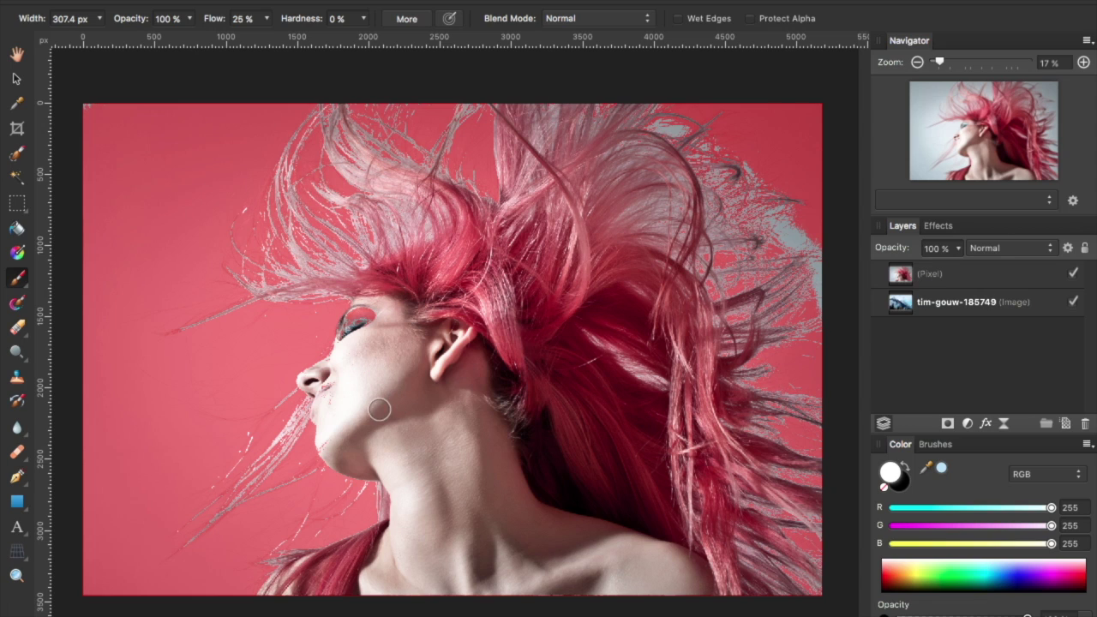
pyautogui.moveTo(336, 436); pyautogui.dragTo(325, 443)
pyautogui.press('super+equal')
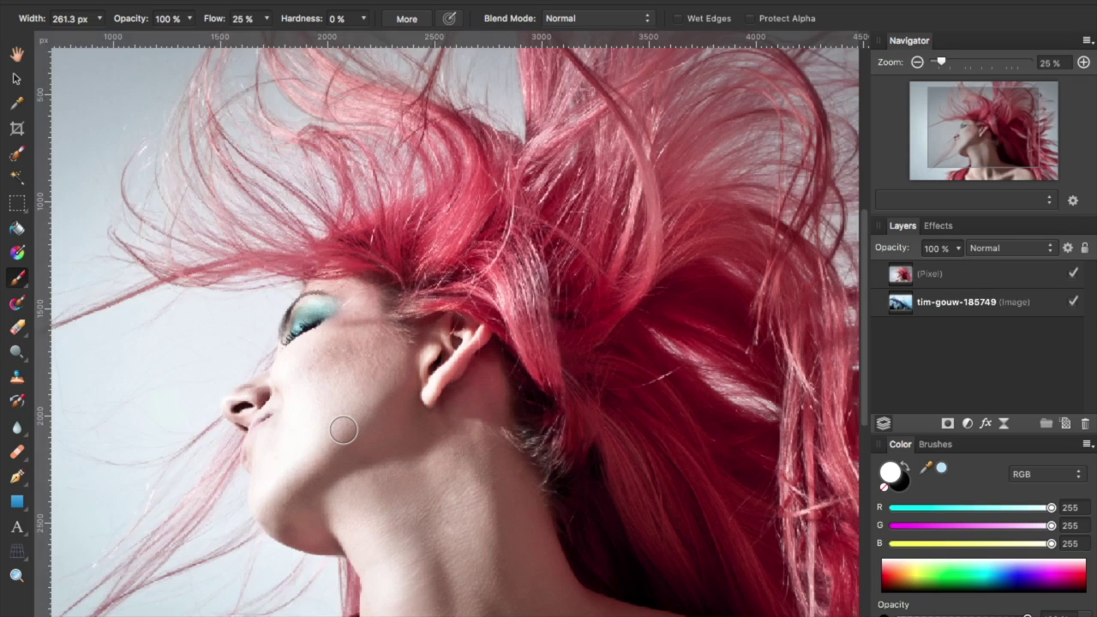
pyautogui.press('super+equal')
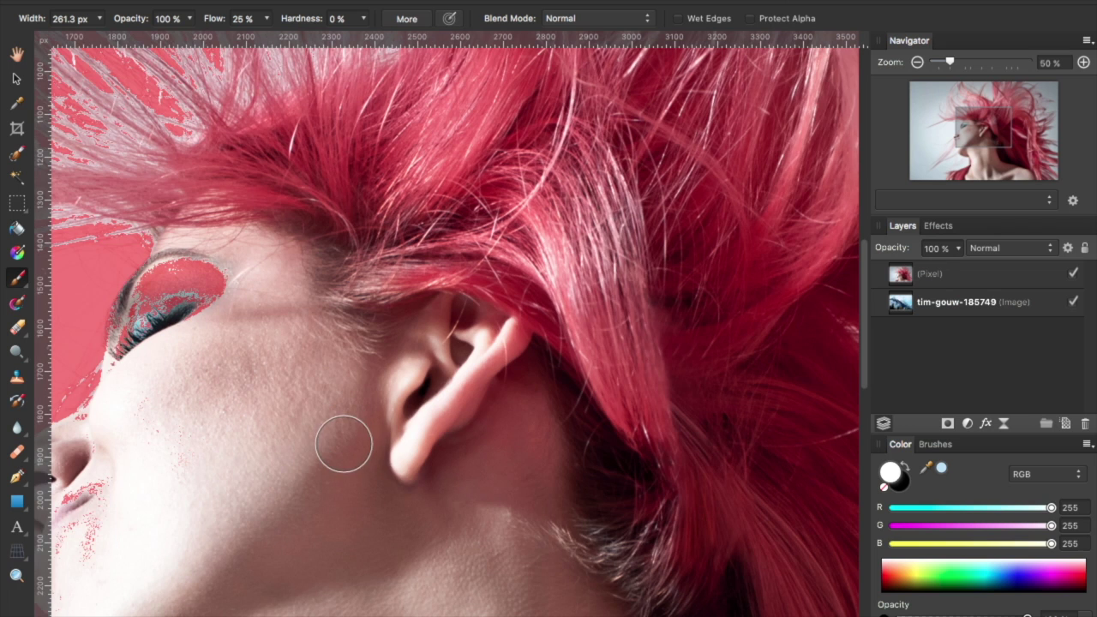
pyautogui.moveTo(215, 514)
pyautogui.mouseDown()
pyautogui.moveTo(450, 390)
pyautogui.moveTo(488, 355)
pyautogui.mouseUp()
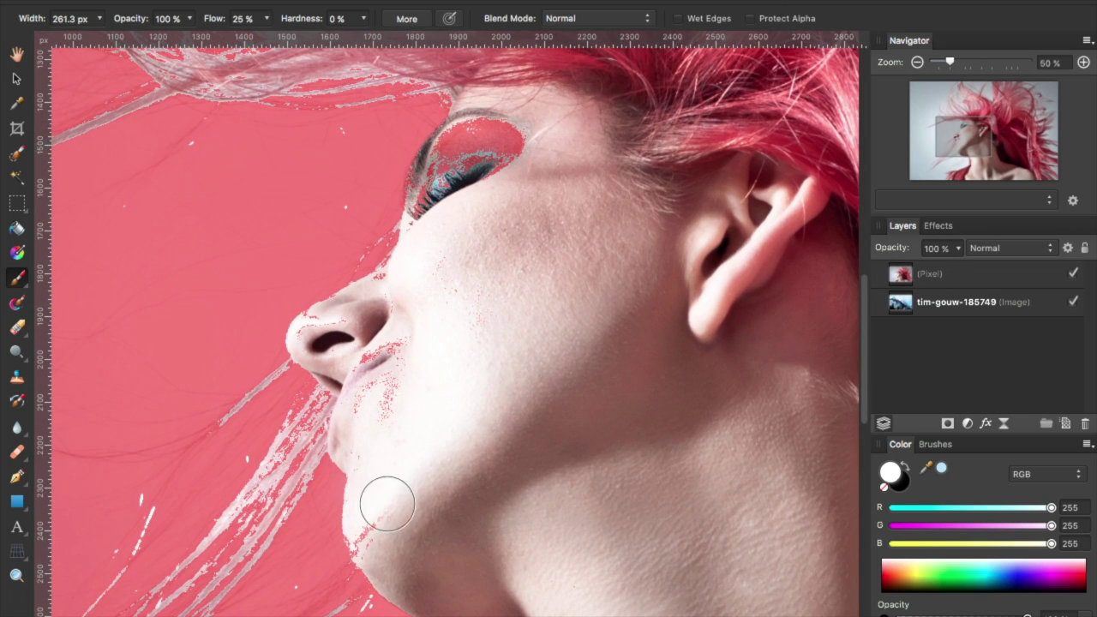
pyautogui.press('[')
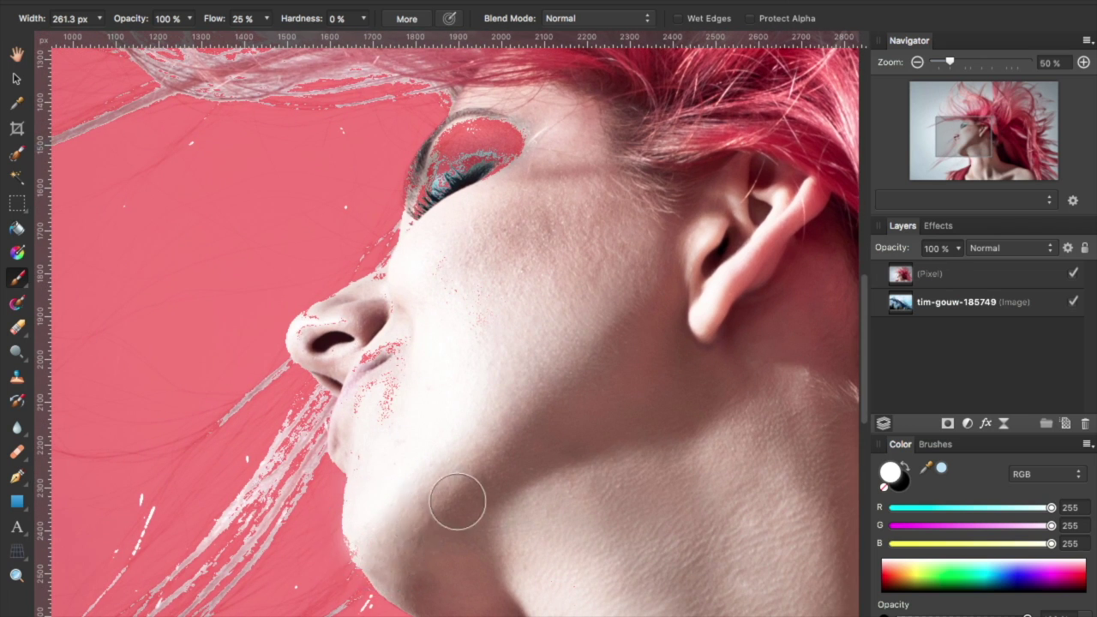
pyautogui.moveTo(444, 394)
pyautogui.mouseDown()
pyautogui.moveTo(366, 404)
pyautogui.moveTo(382, 412)
pyautogui.moveTo(407, 351)
pyautogui.moveTo(396, 392)
pyautogui.moveTo(358, 408)
pyautogui.moveTo(383, 356)
pyautogui.moveTo(377, 338)
pyautogui.moveTo(317, 334)
pyautogui.mouseUp()
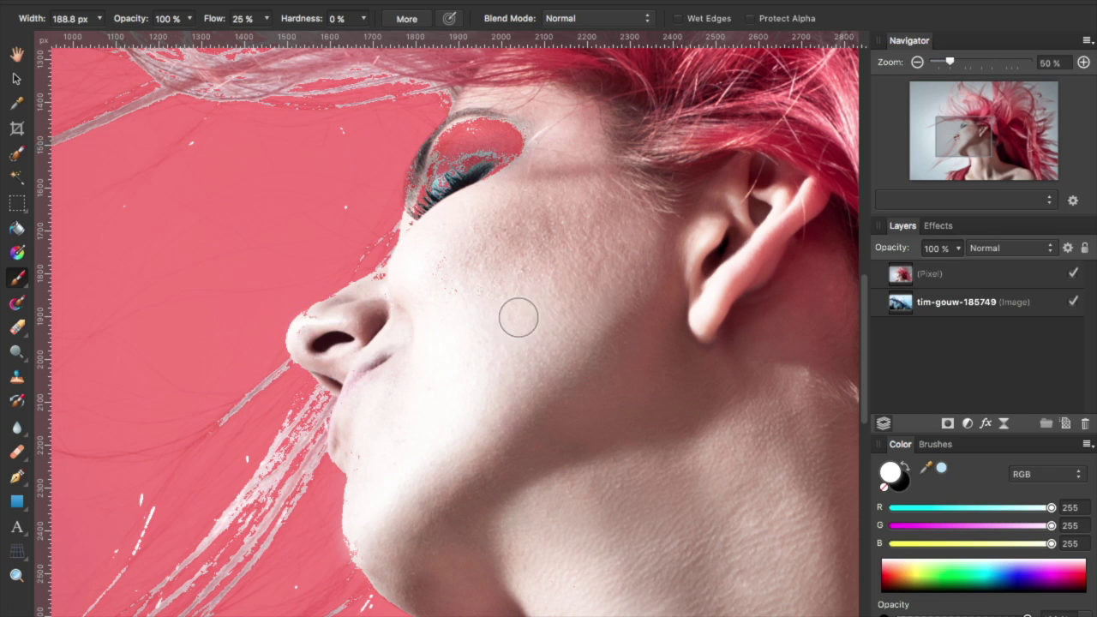
pyautogui.click(933, 445)
# With the hard 64 px Basic brush, clear the mask overlay from the eye and nose tip.
pyautogui.moveTo(1090, 605); pyautogui.dragTo(1067, 514)
pyautogui.click(906, 535)
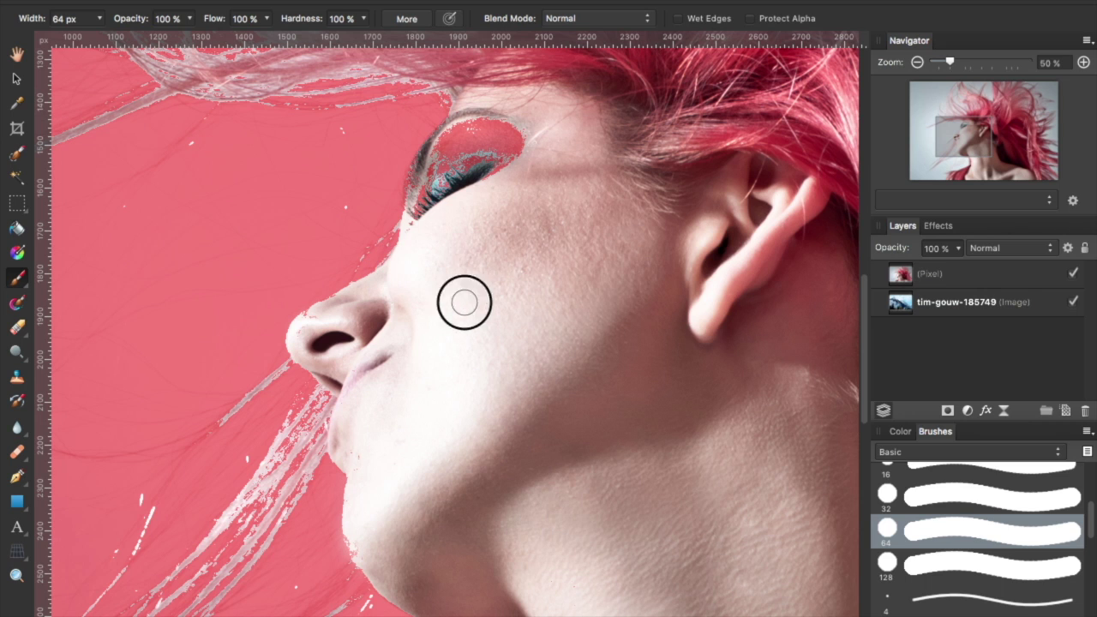
pyautogui.moveTo(419, 215)
pyautogui.mouseDown()
pyautogui.moveTo(452, 135)
pyautogui.moveTo(489, 130)
pyautogui.moveTo(446, 160)
pyautogui.moveTo(455, 171)
pyautogui.moveTo(510, 121)
pyautogui.moveTo(486, 166)
pyautogui.moveTo(526, 142)
pyautogui.mouseUp()
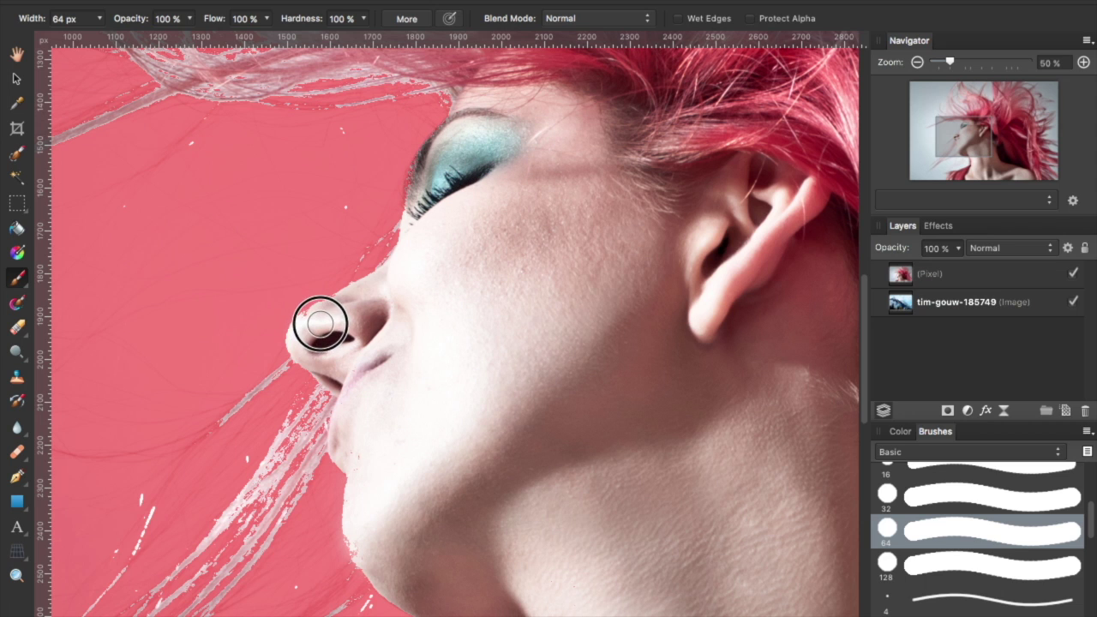
pyautogui.moveTo(320, 323)
pyautogui.mouseDown()
pyautogui.moveTo(308, 317)
pyautogui.moveTo(328, 318)
pyautogui.mouseUp()
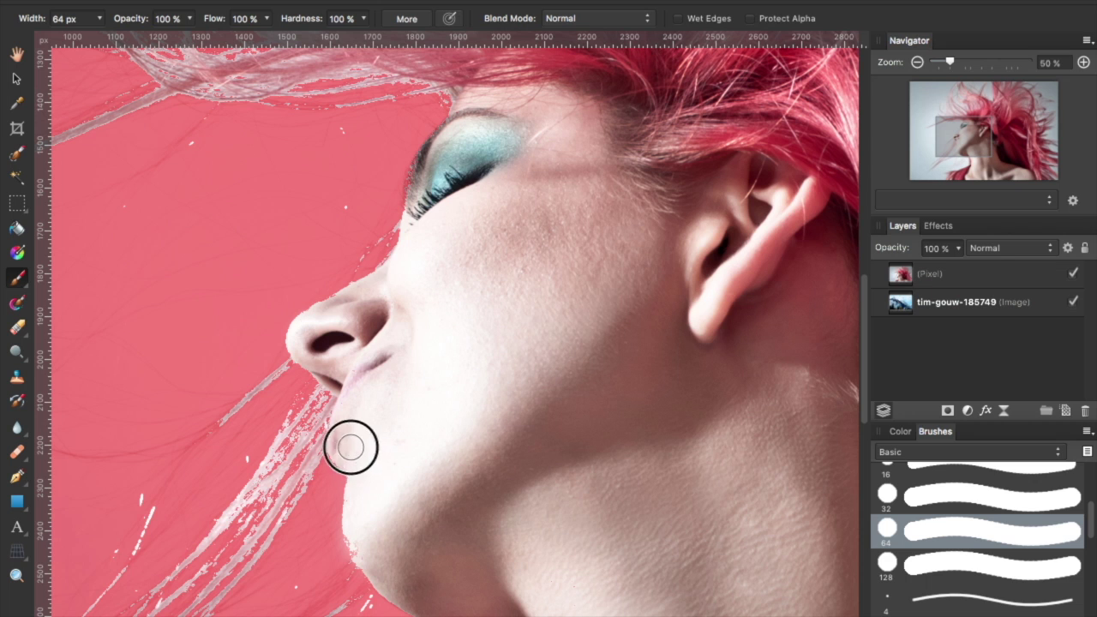
pyautogui.scroll(-5, 436, 385)
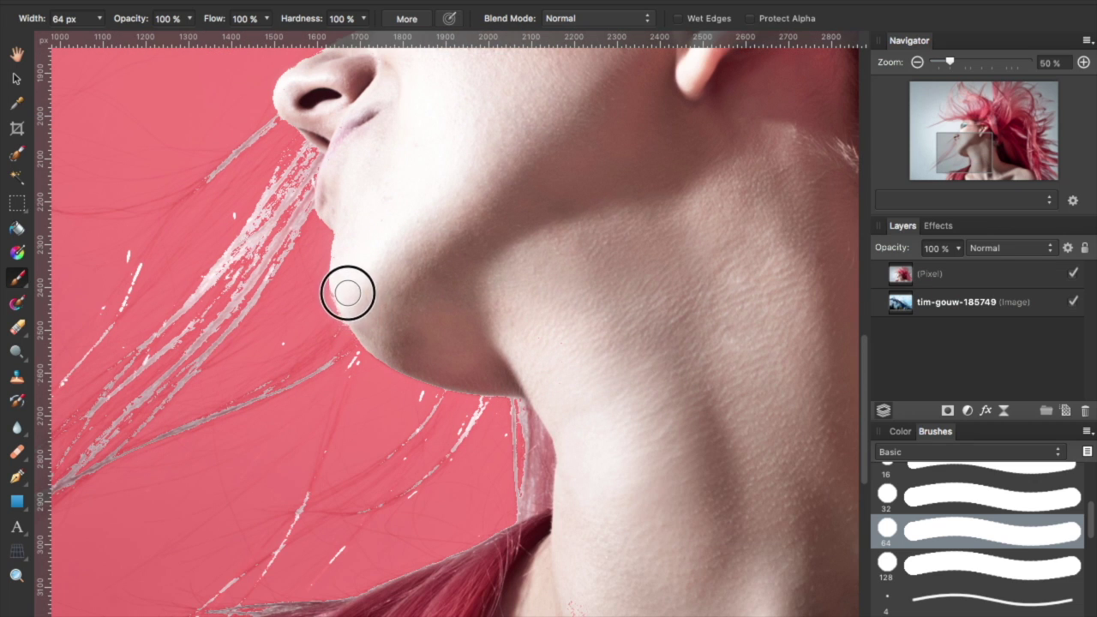
pyautogui.moveTo(695, 372); pyautogui.dragTo(556, 317)
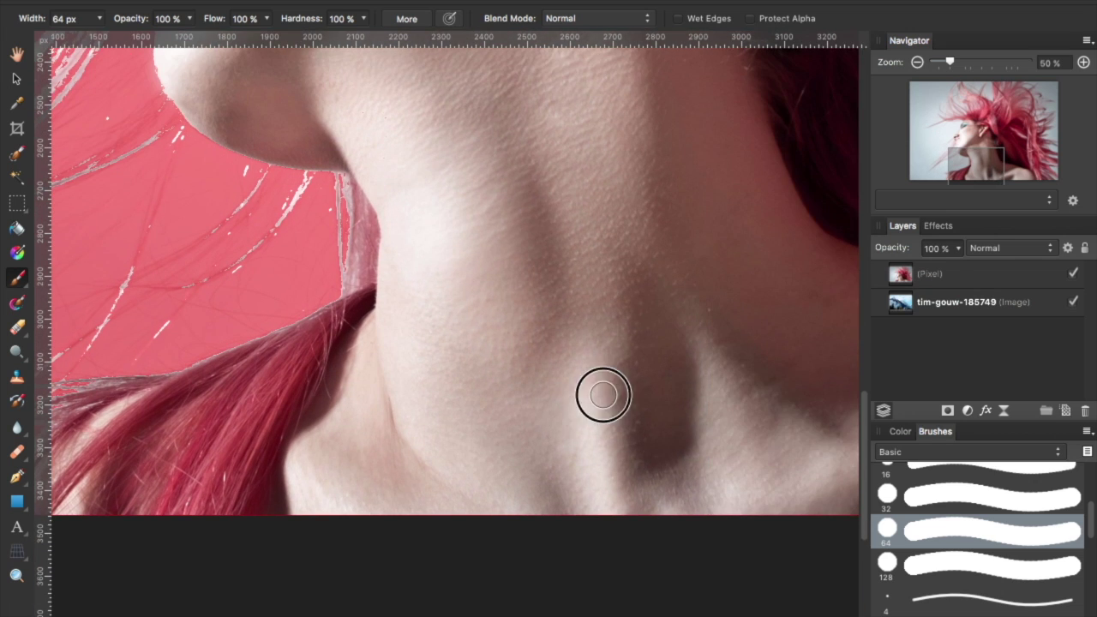
pyautogui.moveTo(680, 301); pyautogui.dragTo(504, 543)
pyautogui.moveTo(437, 436)
pyautogui.mouseDown()
pyautogui.moveTo(480, 526)
pyautogui.moveTo(431, 380)
pyautogui.moveTo(570, 238)
pyautogui.mouseUp()
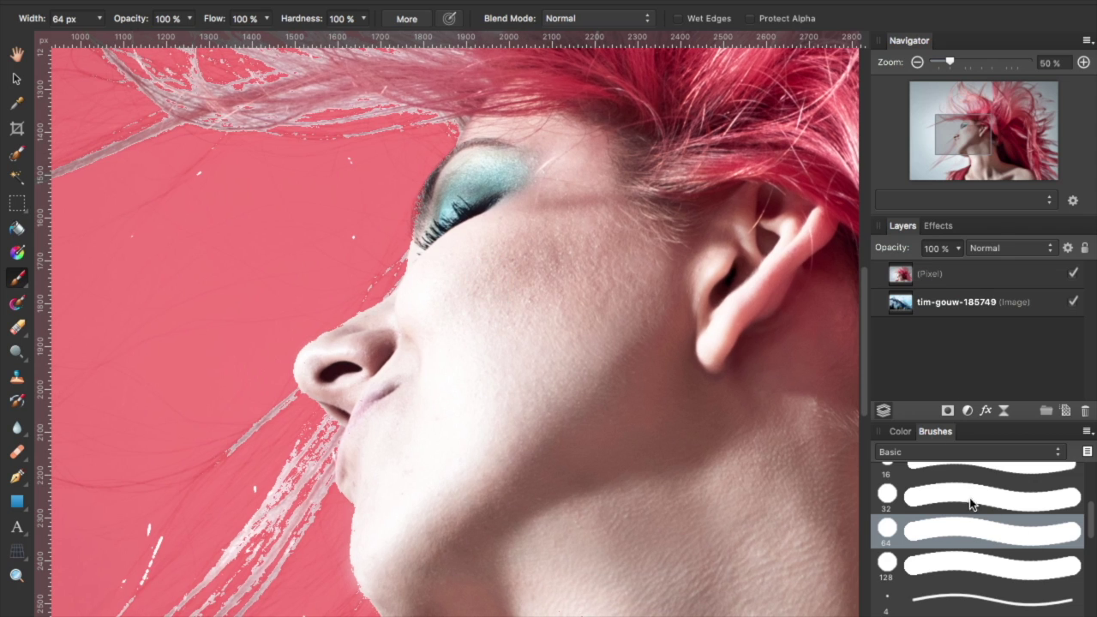
# Make black the painting colour, inspect the mask edges around face and hair, and fit the image.
pyautogui.click(902, 432)
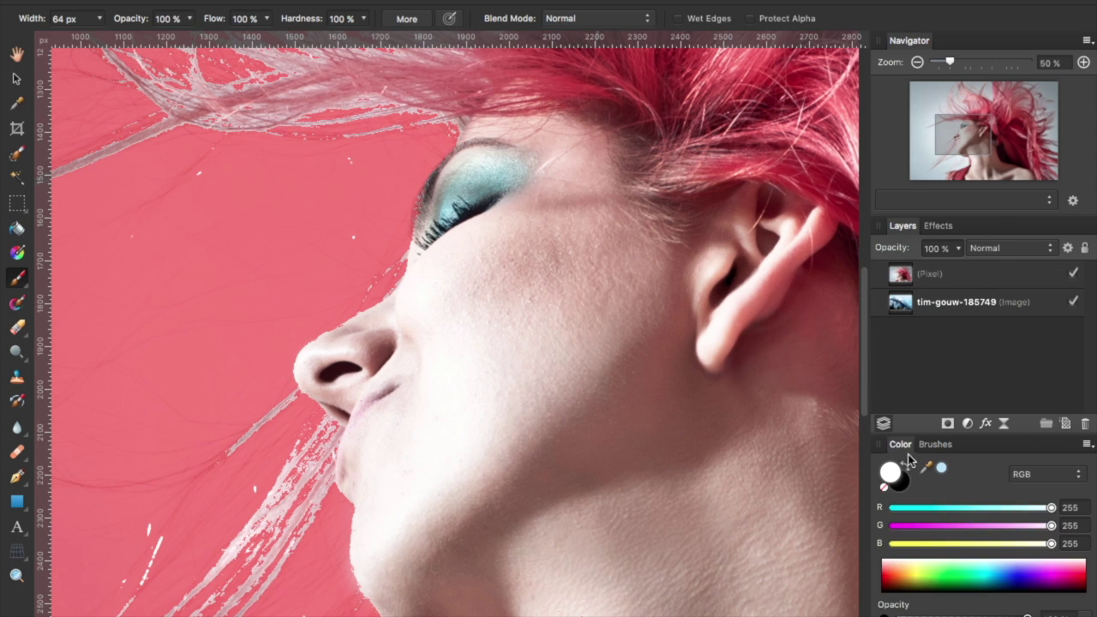
pyautogui.click(907, 467)
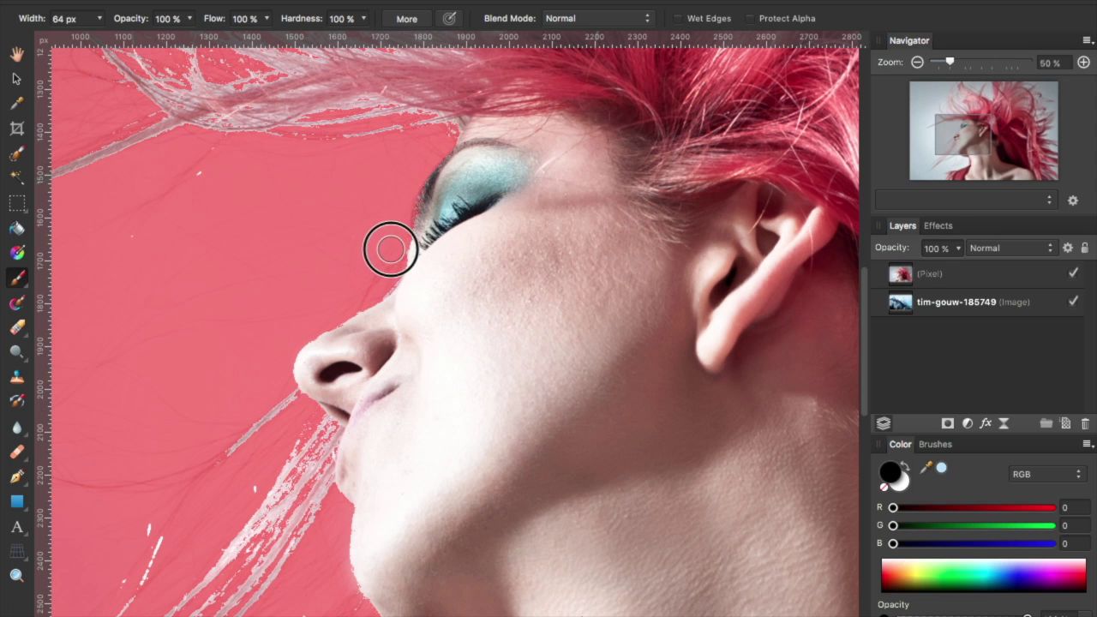
pyautogui.moveTo(156, 389); pyautogui.dragTo(299, 228)
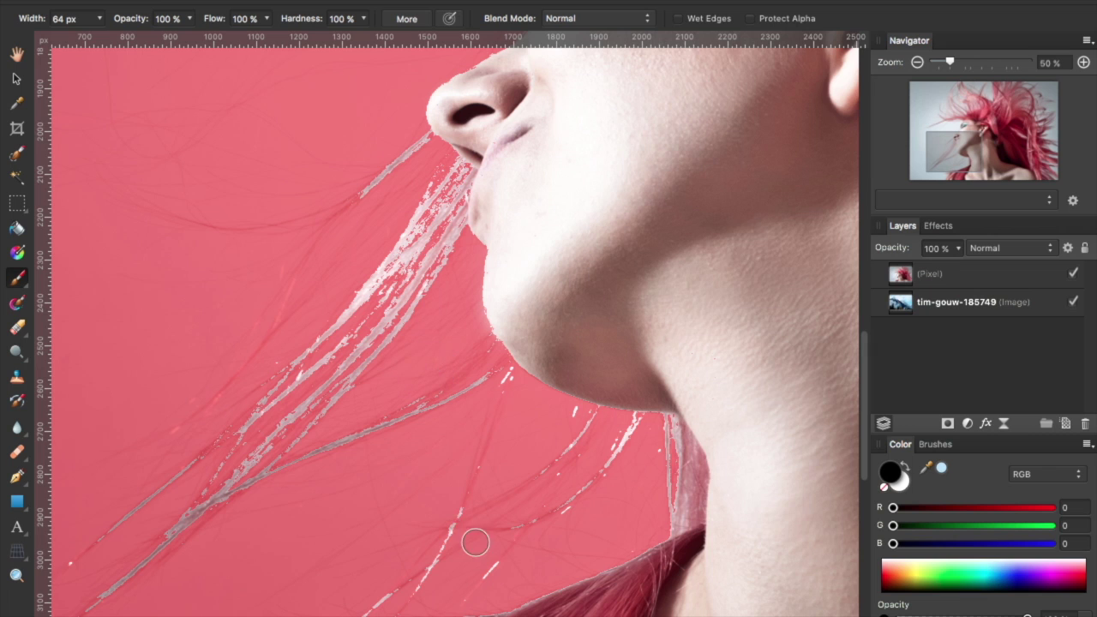
pyautogui.moveTo(472, 539); pyautogui.dragTo(448, 355)
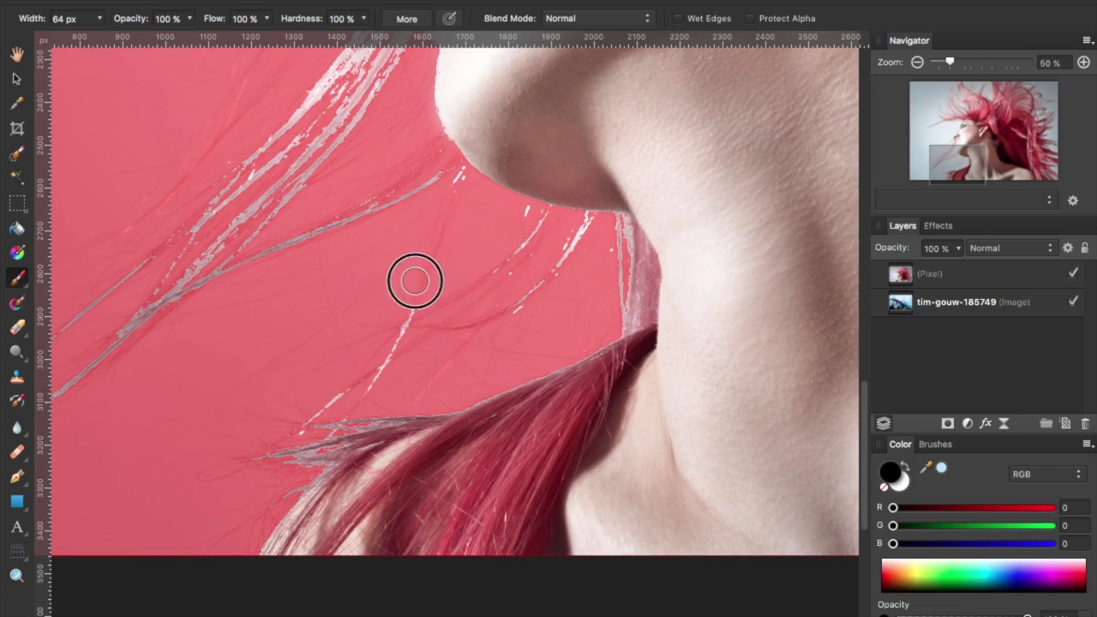
pyautogui.scroll(-2, 341, 334)
pyautogui.hscroll(-2, 341, 335)
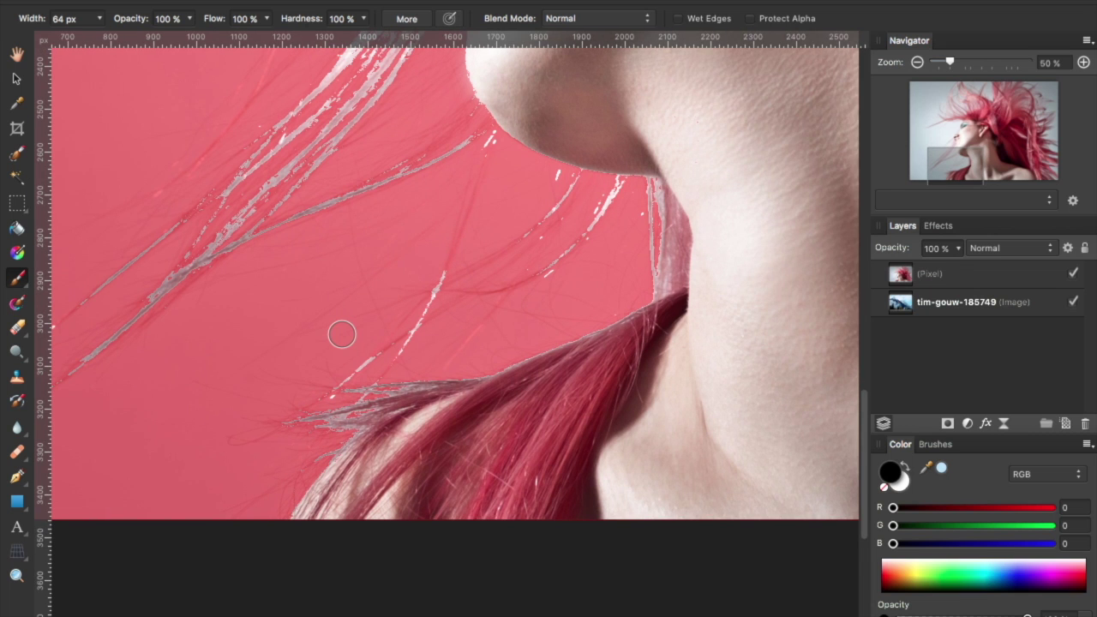
pyautogui.press('super+0')
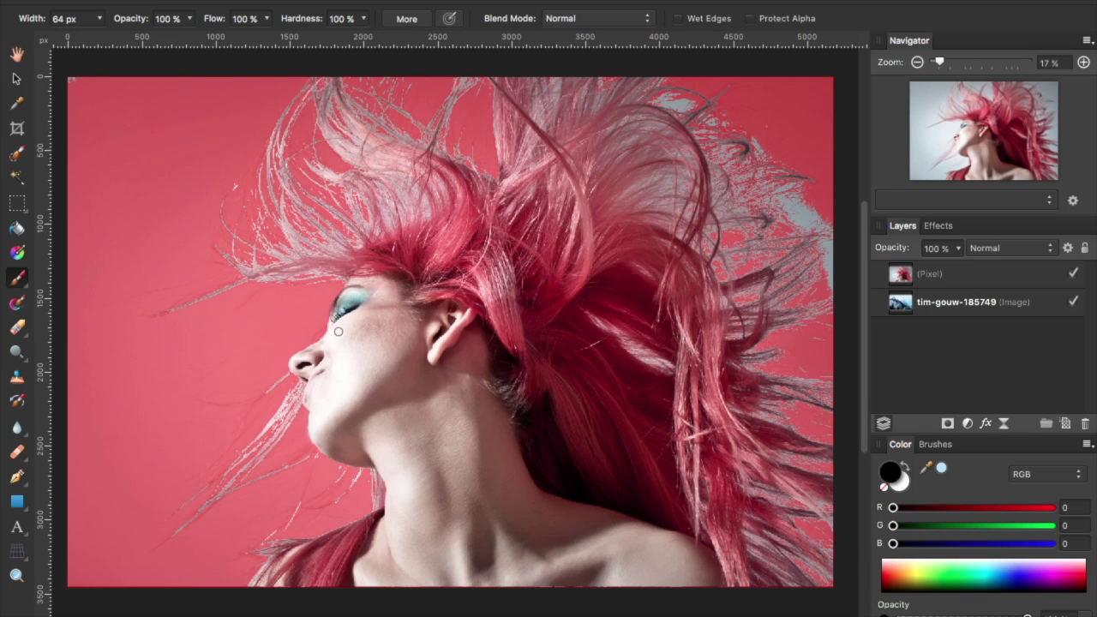
# Leave Quick Mask by choosing the Move tool and activating the woman's Pixel layer.
pyautogui.click(17, 177)
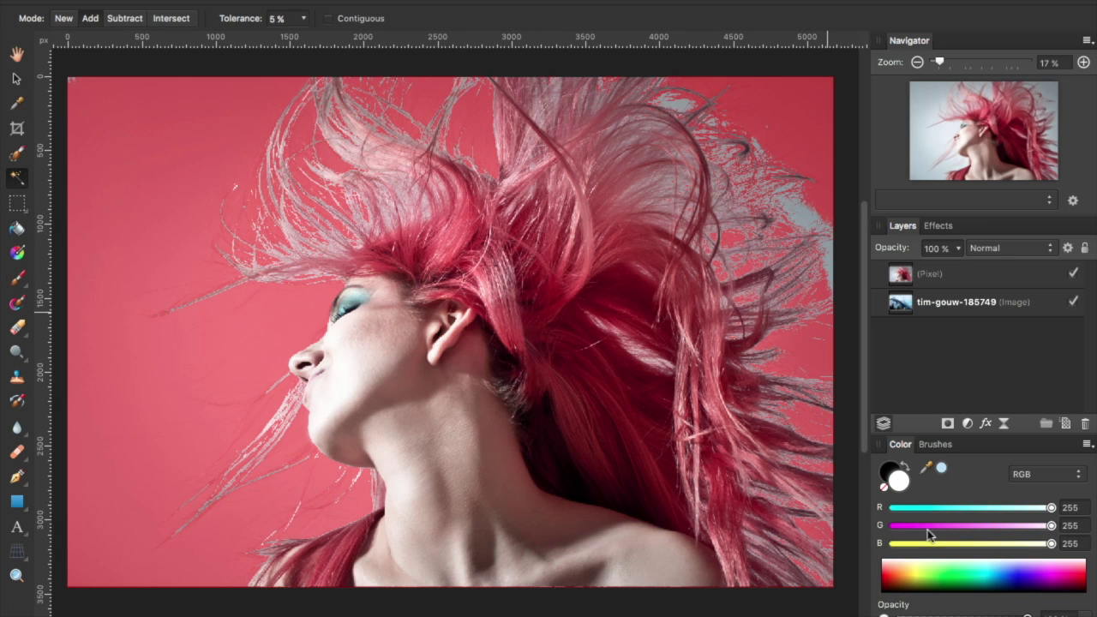
pyautogui.click(17, 80)
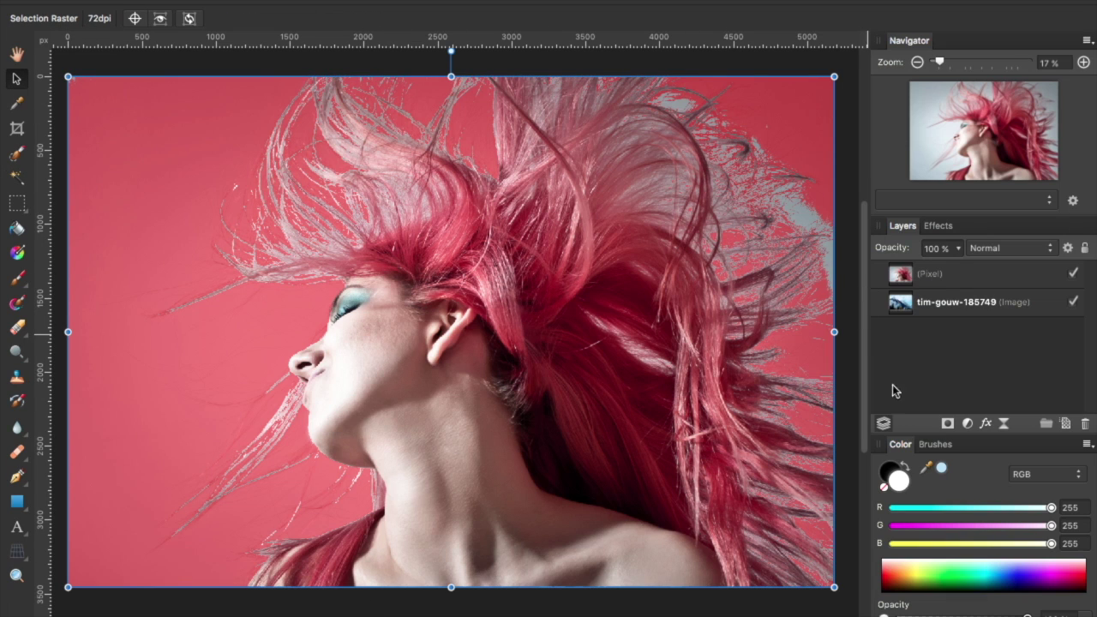
pyautogui.scroll(5, 697, 291)
pyautogui.scroll(-5, 697, 291)
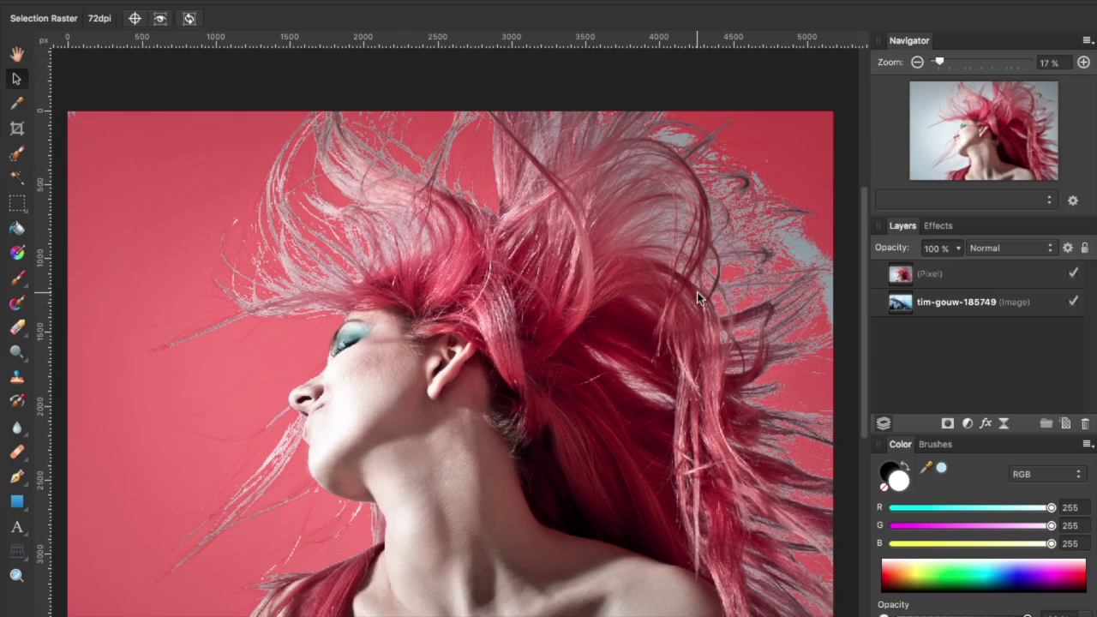
pyautogui.click(695, 296)
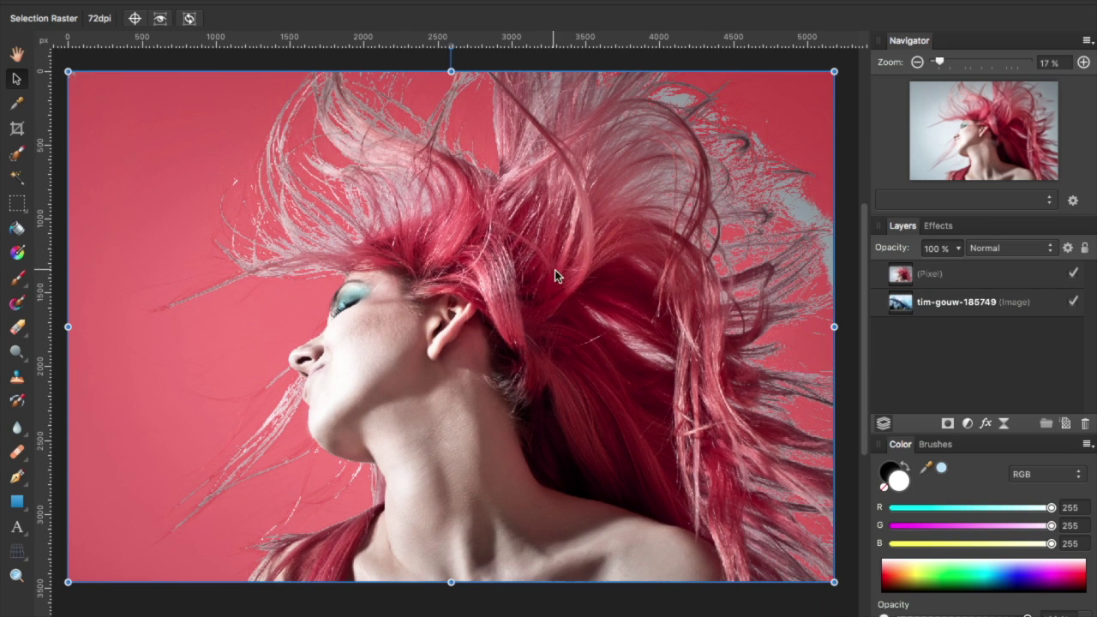
pyautogui.click(929, 273)
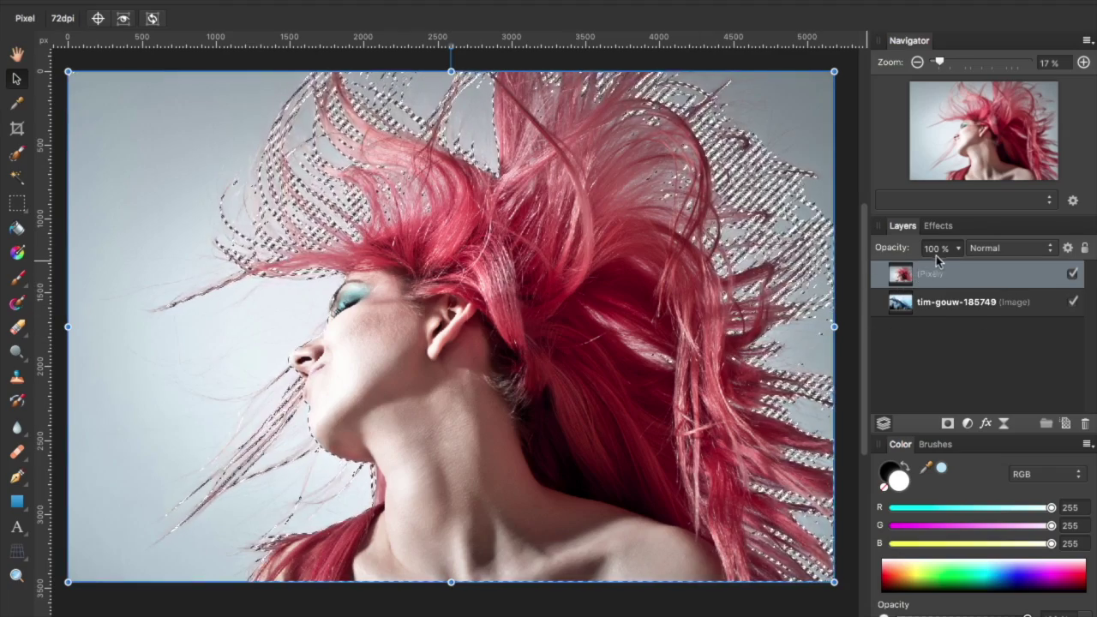
# Add a new pixel layer and flood-fill the selected silhouette with black.
pyautogui.click(1066, 425)
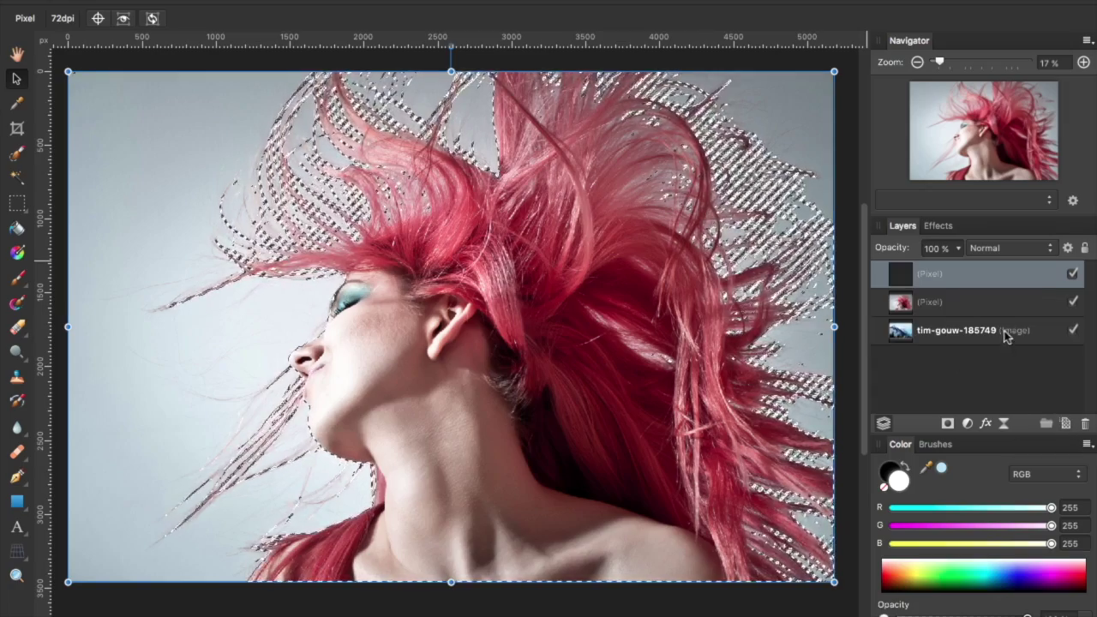
pyautogui.click(17, 227)
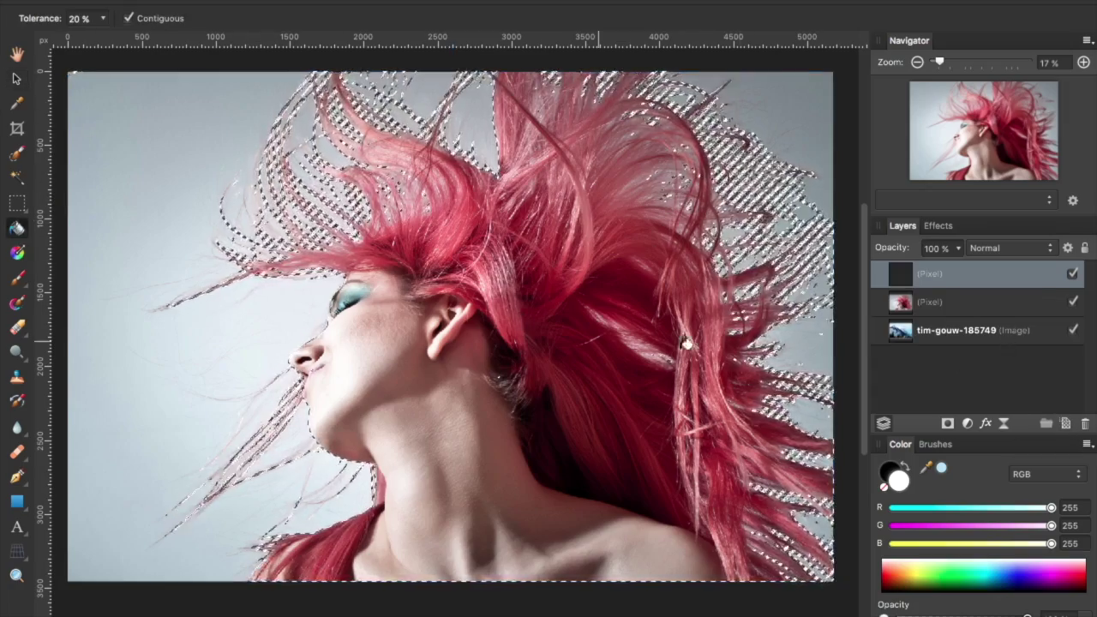
pyautogui.click(907, 464)
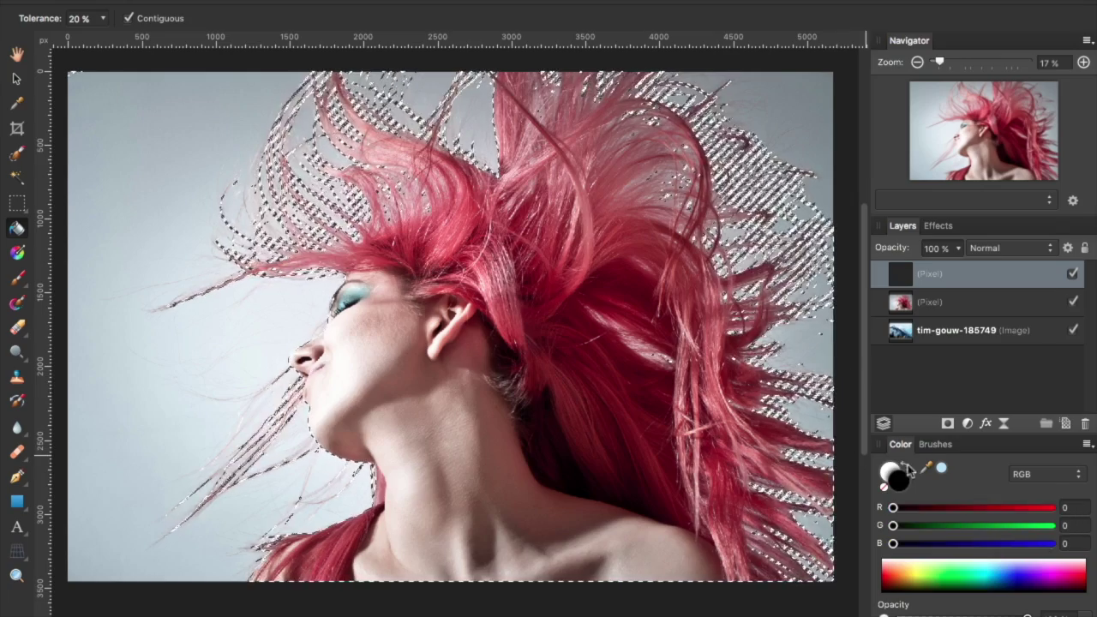
pyautogui.click(475, 321)
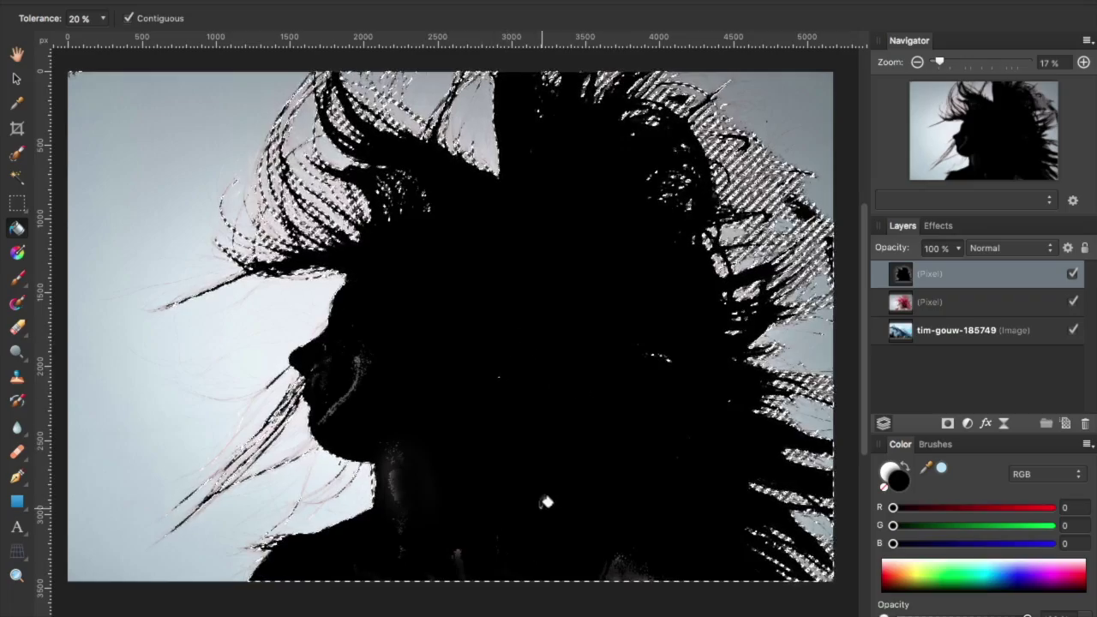
pyautogui.click(17, 281)
pyautogui.press('x')
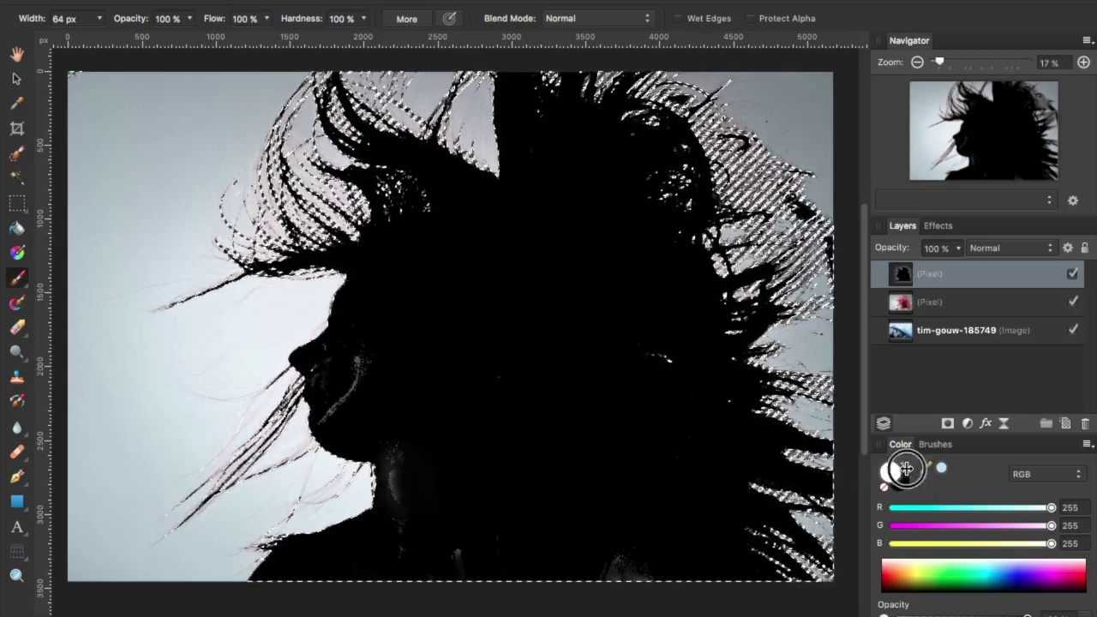
# Deselect and brush black over the gaps so the face and head are solid.
pyautogui.click(905, 466)
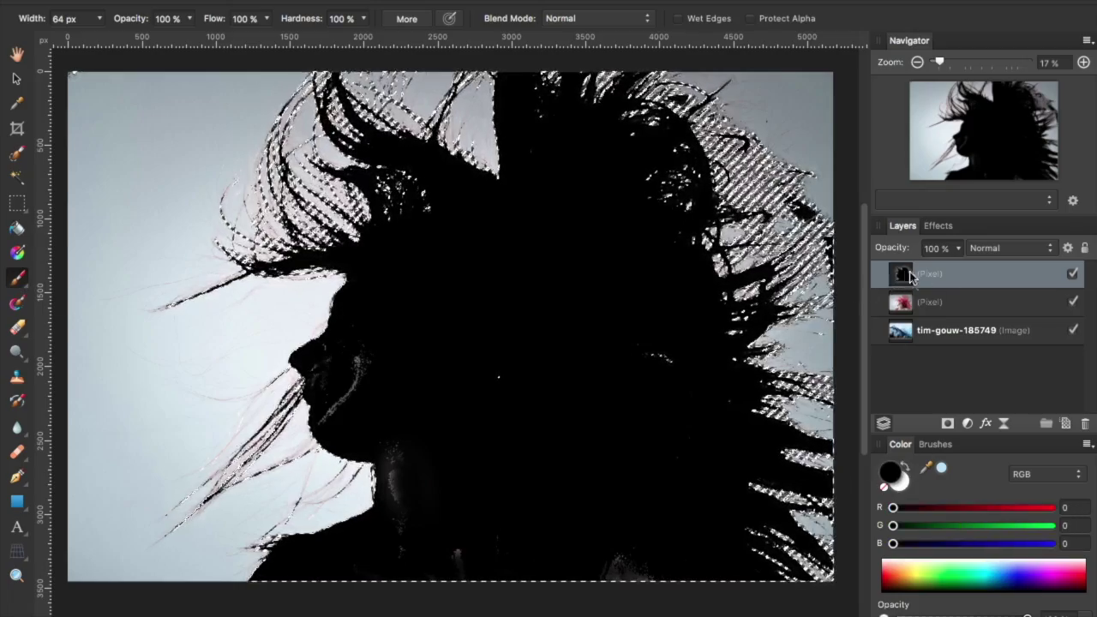
pyautogui.click(495, 374)
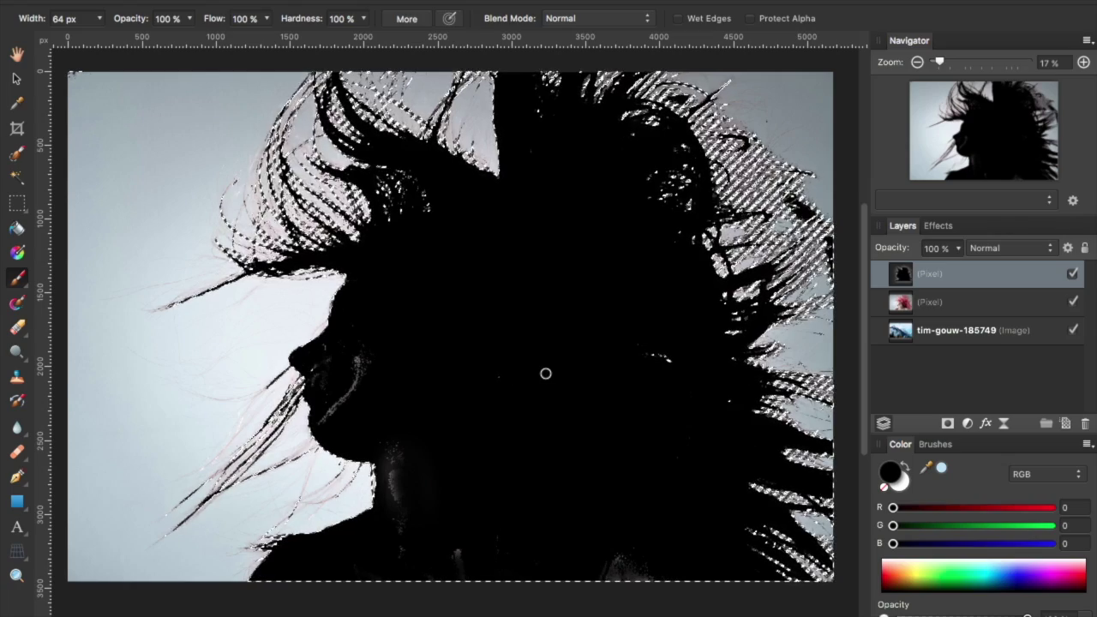
pyautogui.hotkey('ctrl', 'd')
pyautogui.moveTo(697, 371)
pyautogui.mouseDown()
pyautogui.moveTo(646, 354)
pyautogui.moveTo(658, 355)
pyautogui.moveTo(405, 363)
pyautogui.moveTo(355, 389)
pyautogui.moveTo(320, 426)
pyautogui.moveTo(368, 358)
pyautogui.moveTo(335, 403)
pyautogui.moveTo(318, 374)
pyautogui.moveTo(311, 382)
pyautogui.moveTo(357, 316)
pyautogui.moveTo(390, 421)
pyautogui.moveTo(389, 480)
pyautogui.moveTo(385, 472)
pyautogui.moveTo(385, 443)
pyautogui.moveTo(408, 509)
pyautogui.moveTo(405, 475)
pyautogui.moveTo(396, 523)
pyautogui.moveTo(473, 577)
pyautogui.moveTo(473, 560)
pyautogui.moveTo(527, 544)
pyautogui.moveTo(505, 532)
pyautogui.moveTo(631, 549)
pyautogui.moveTo(588, 573)
pyautogui.moveTo(612, 573)
pyautogui.moveTo(576, 573)
pyautogui.moveTo(731, 581)
pyautogui.moveTo(689, 574)
pyautogui.mouseUp()
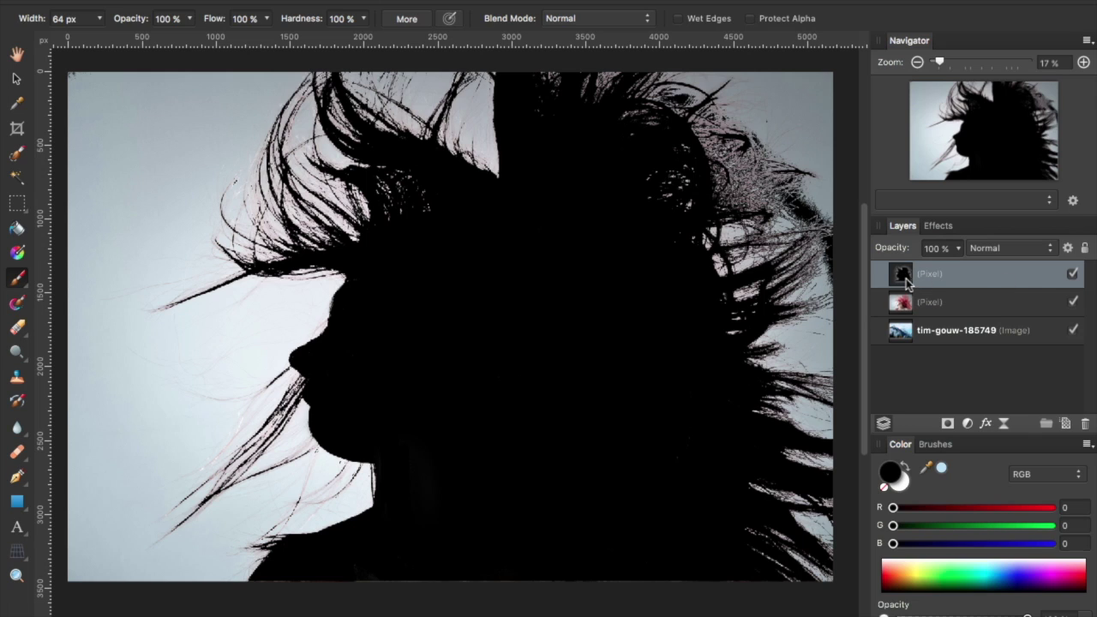
# Duplicate the black silhouette layer and move the copy below the woman's layer.
pyautogui.click(936, 301)
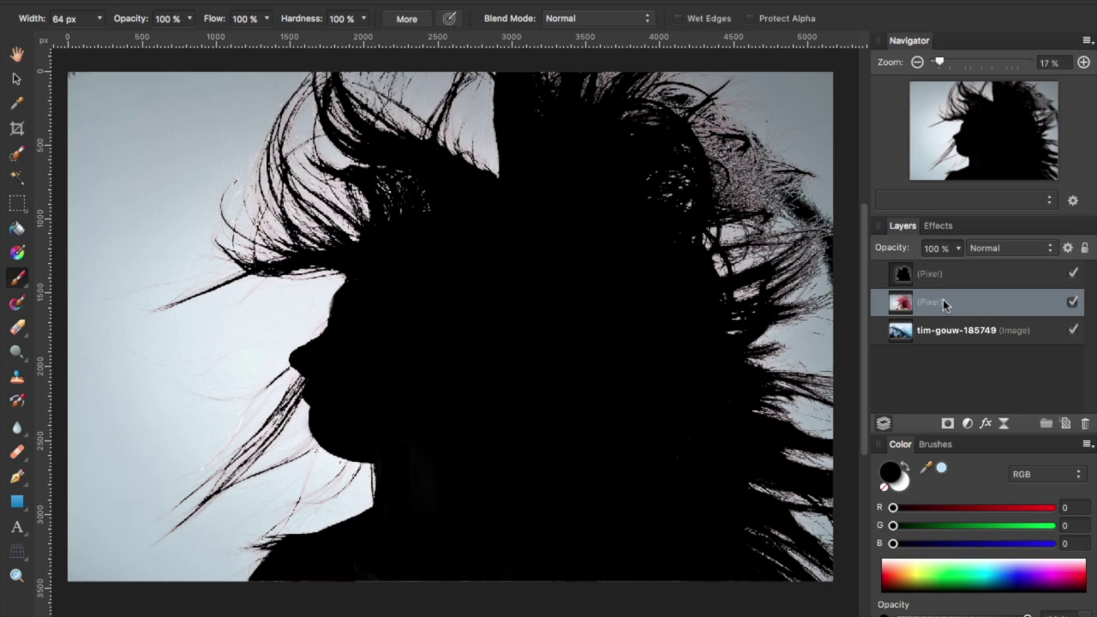
pyautogui.click(976, 331)
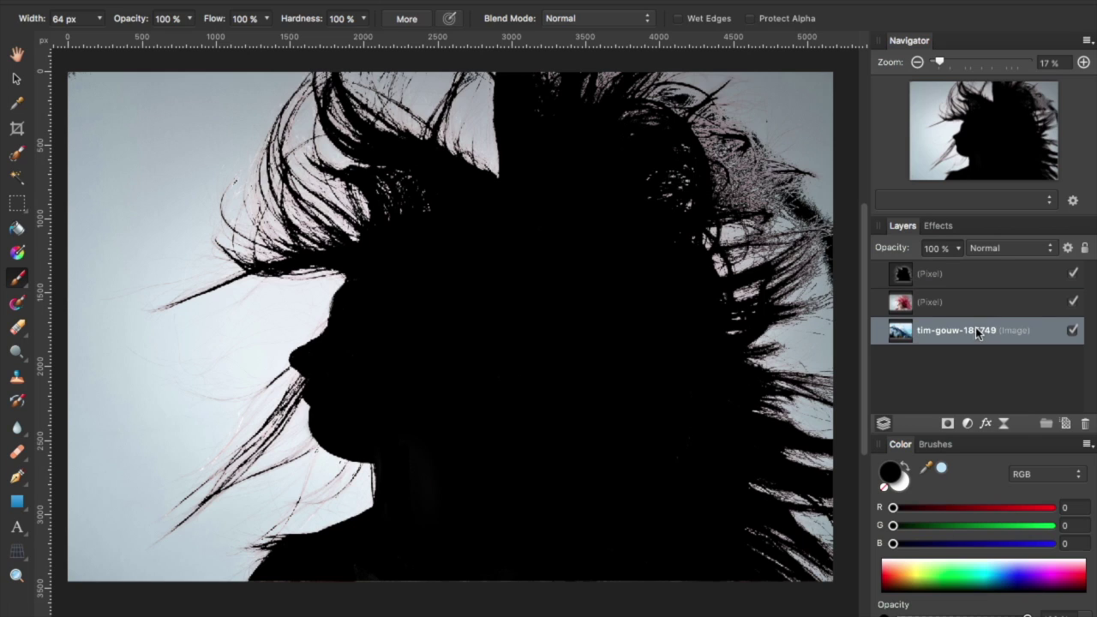
pyautogui.rightClick(929, 282)
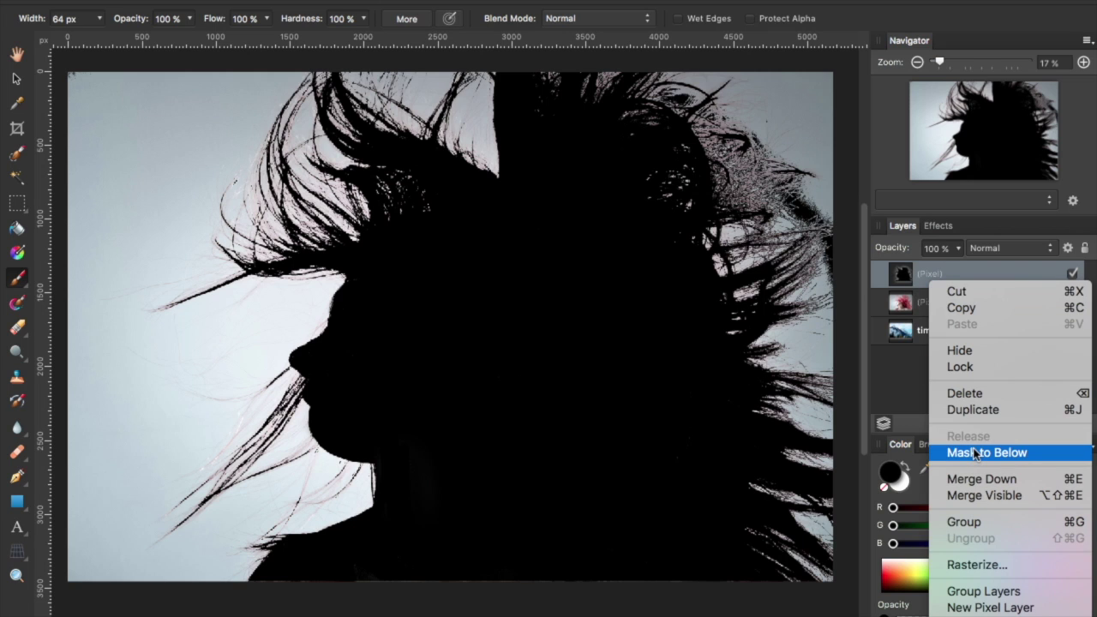
pyautogui.click(984, 410)
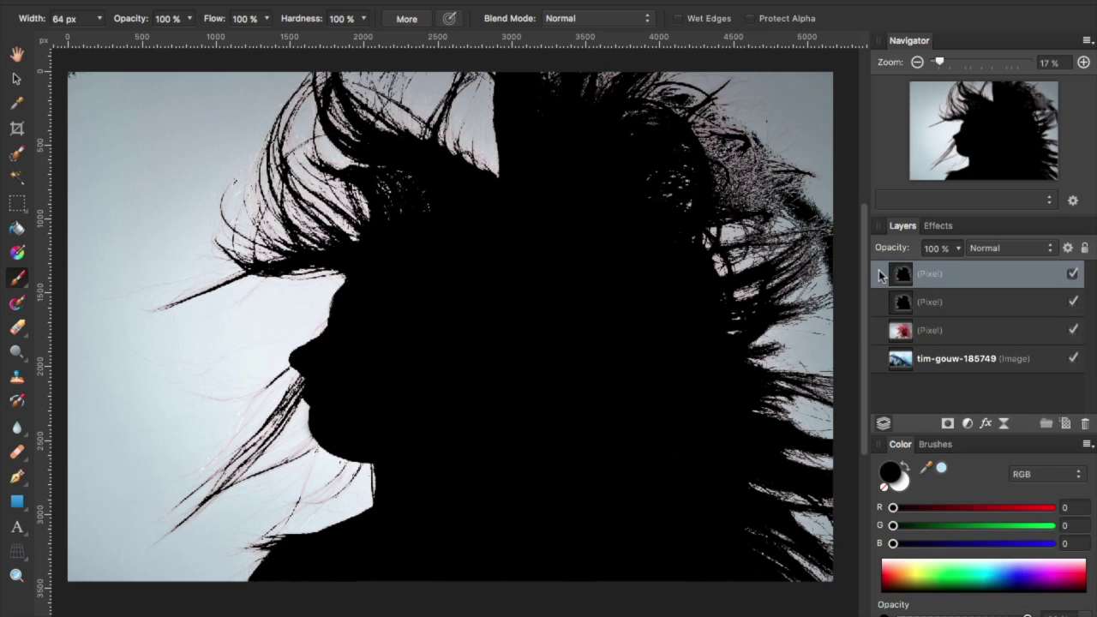
pyautogui.moveTo(896, 282); pyautogui.dragTo(898, 340)
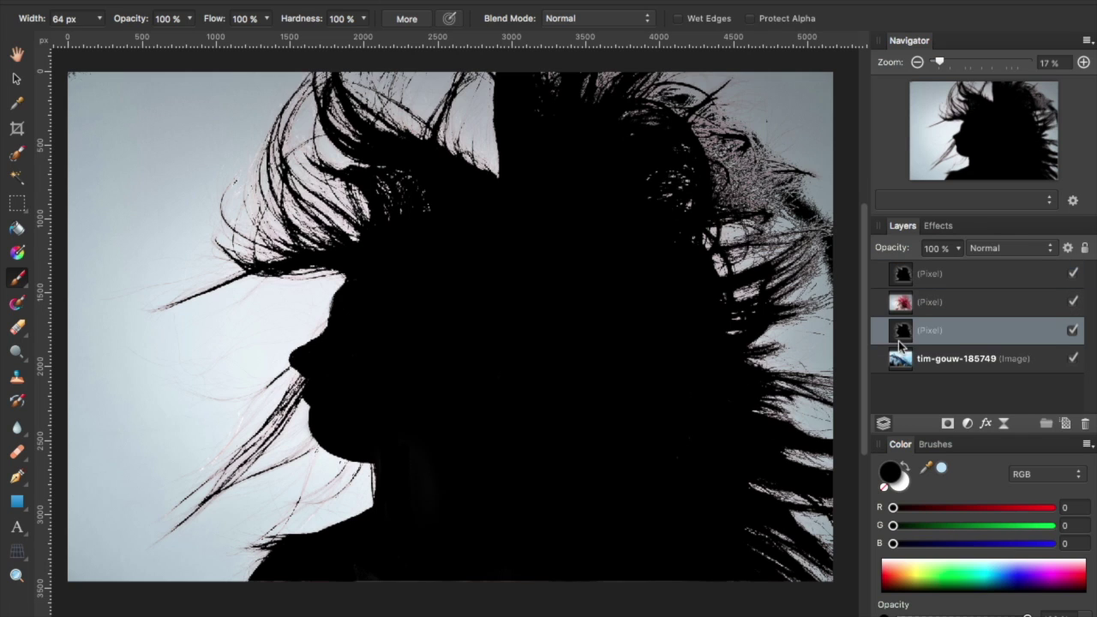
# Apply Mask to Below on the top silhouette layer to cut out the model.
pyautogui.click(904, 281)
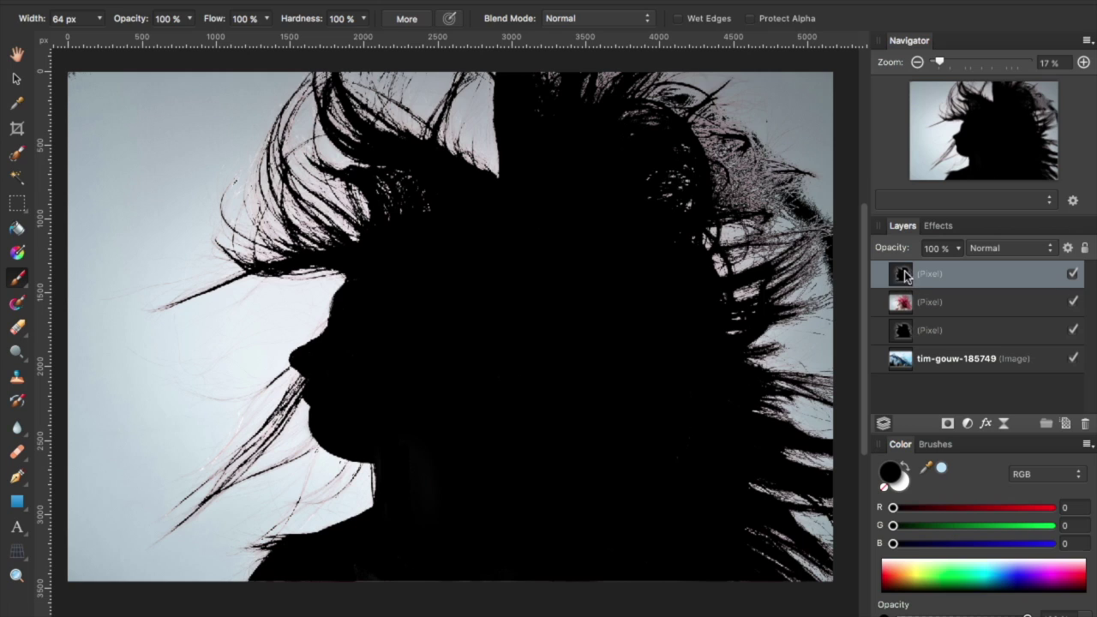
pyautogui.rightClick(906, 274)
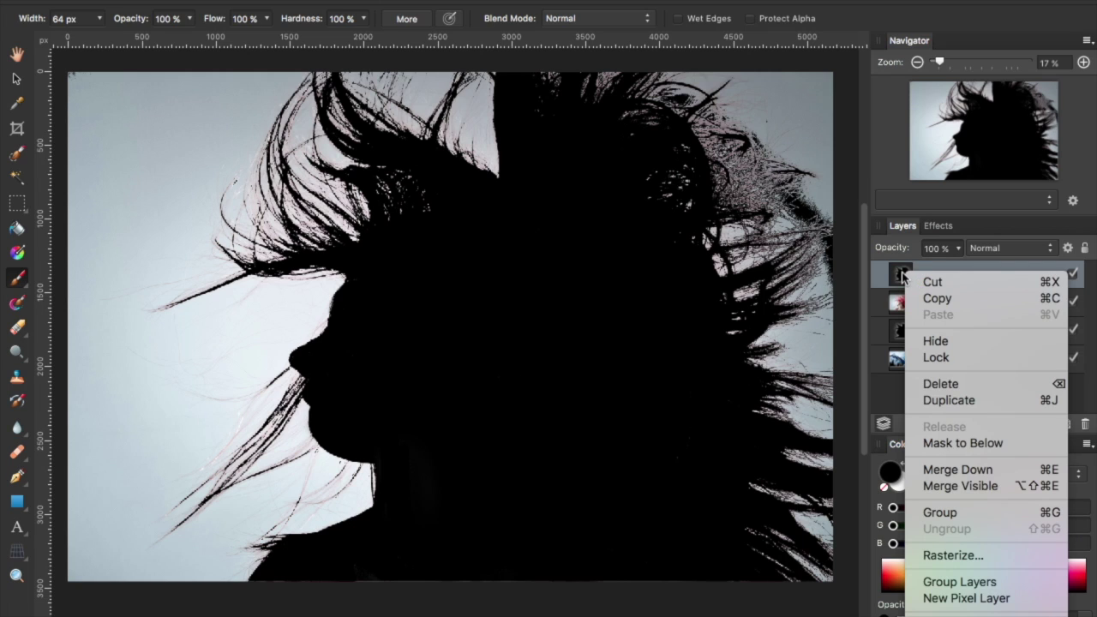
pyautogui.click(967, 443)
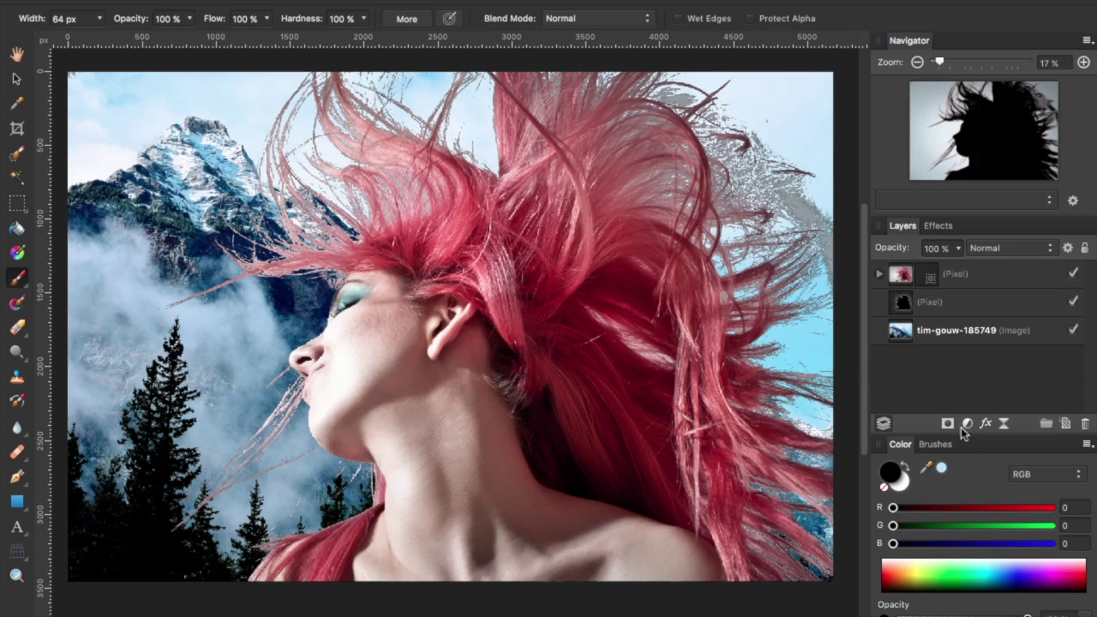
# Duplicate the tim-gouw-185749 mountain layer.
pyautogui.click(905, 304)
pyautogui.rightClick(905, 303)
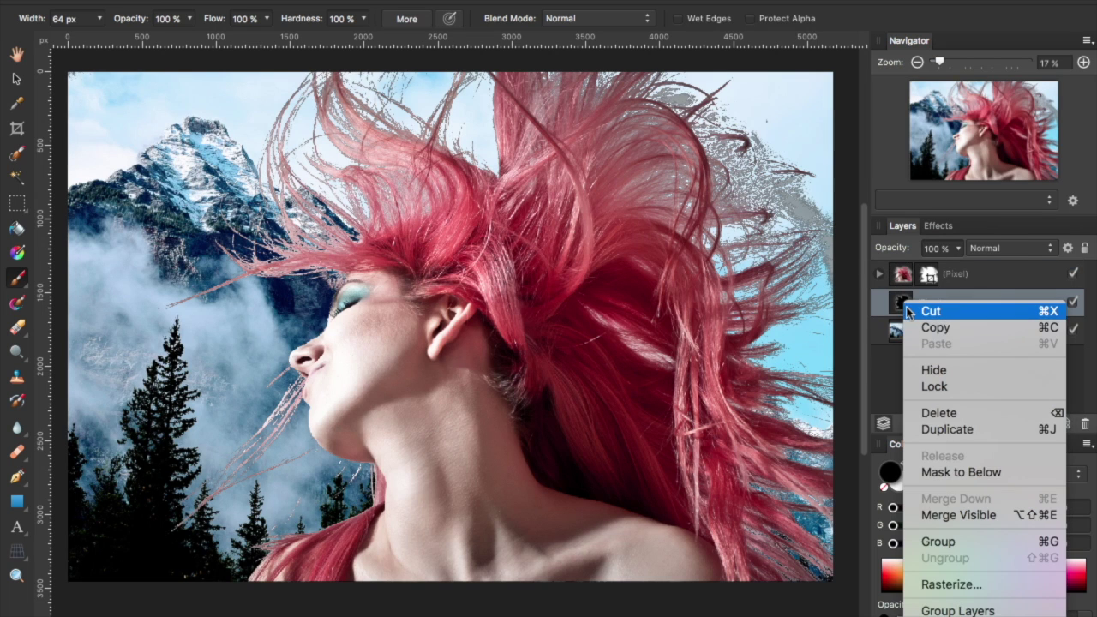
pyautogui.click(943, 327)
pyautogui.click(908, 333)
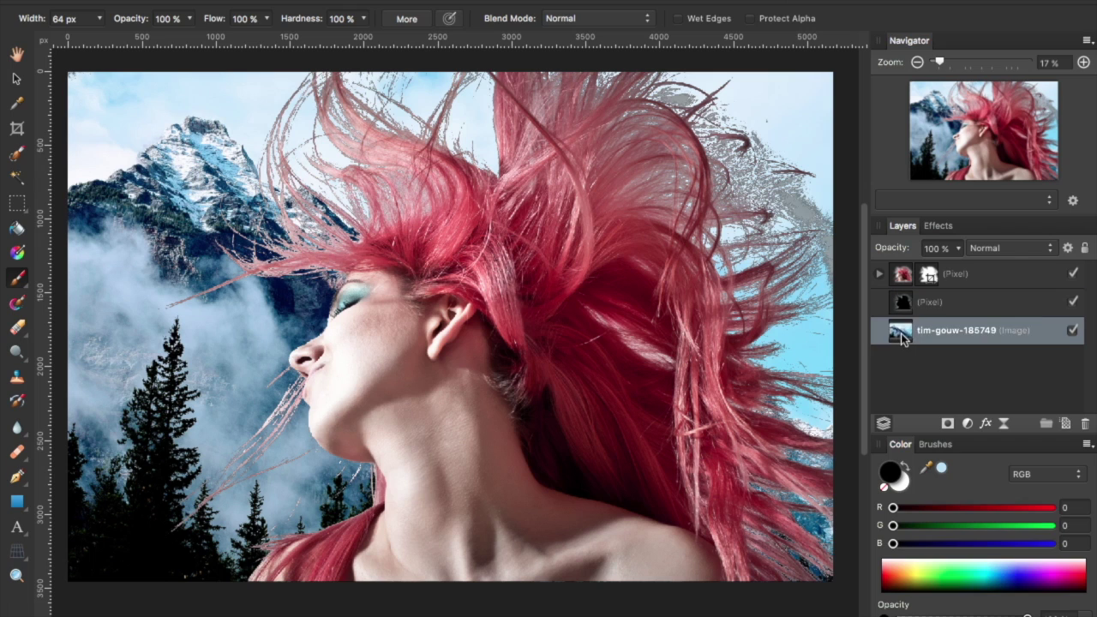
pyautogui.rightClick(908, 334)
pyautogui.click(946, 460)
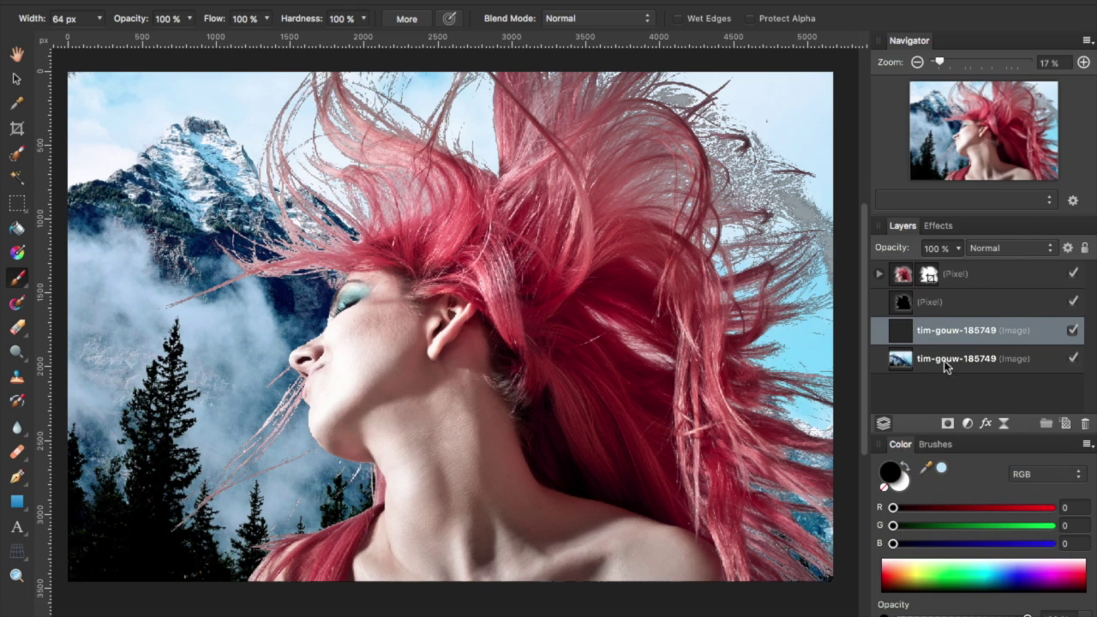
# Mask the mountain copy with the silhouette via Mask to Below and hide the original mountain.
pyautogui.click(900, 306)
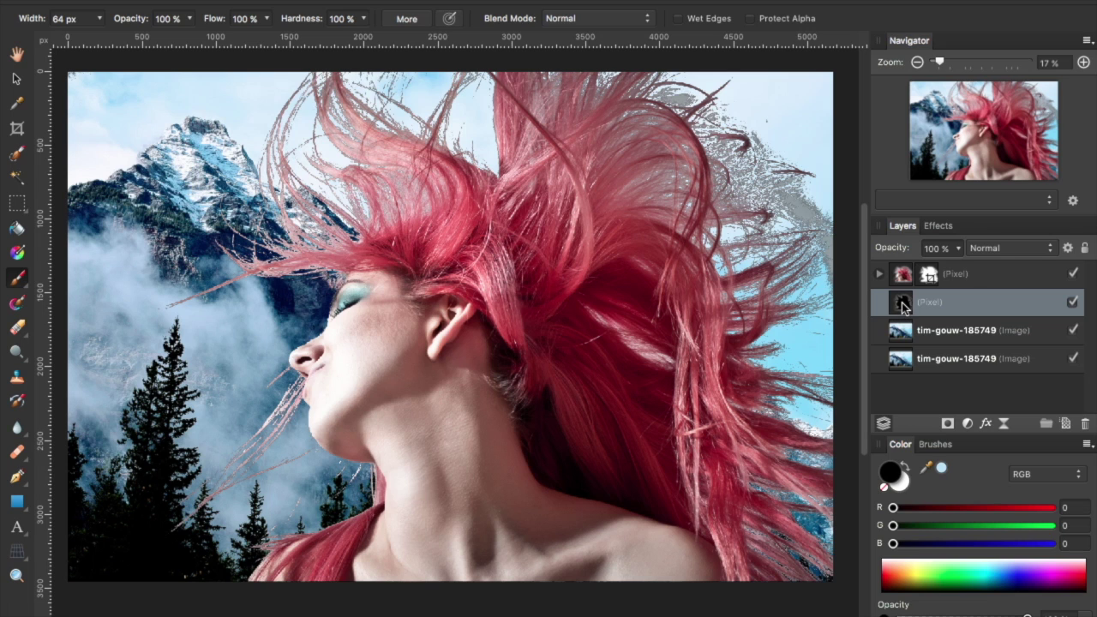
pyautogui.rightClick(902, 307)
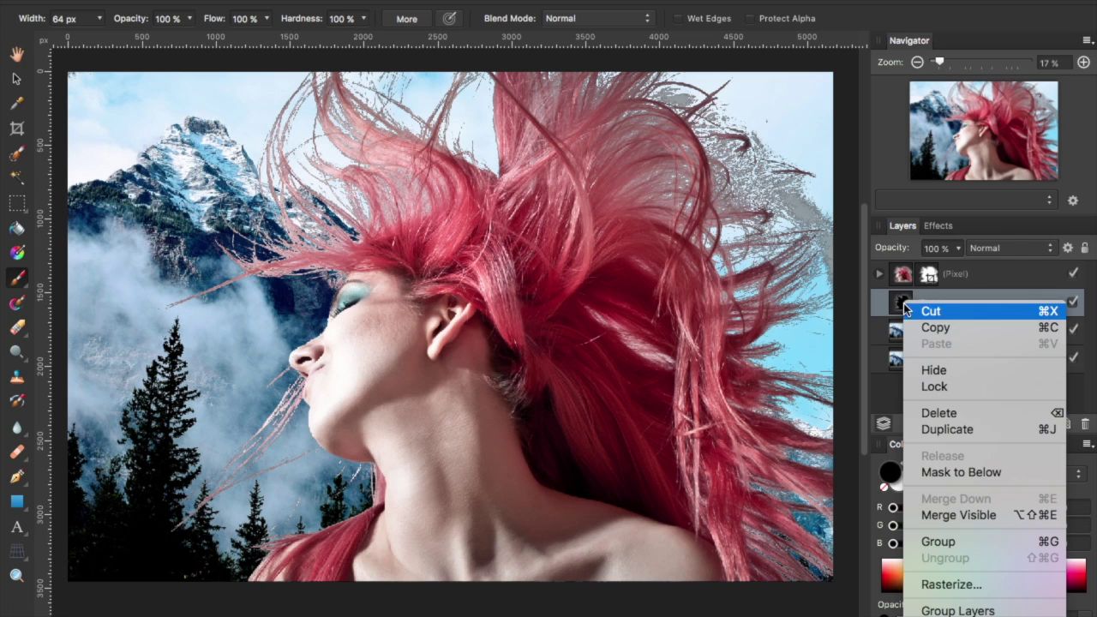
pyautogui.click(935, 476)
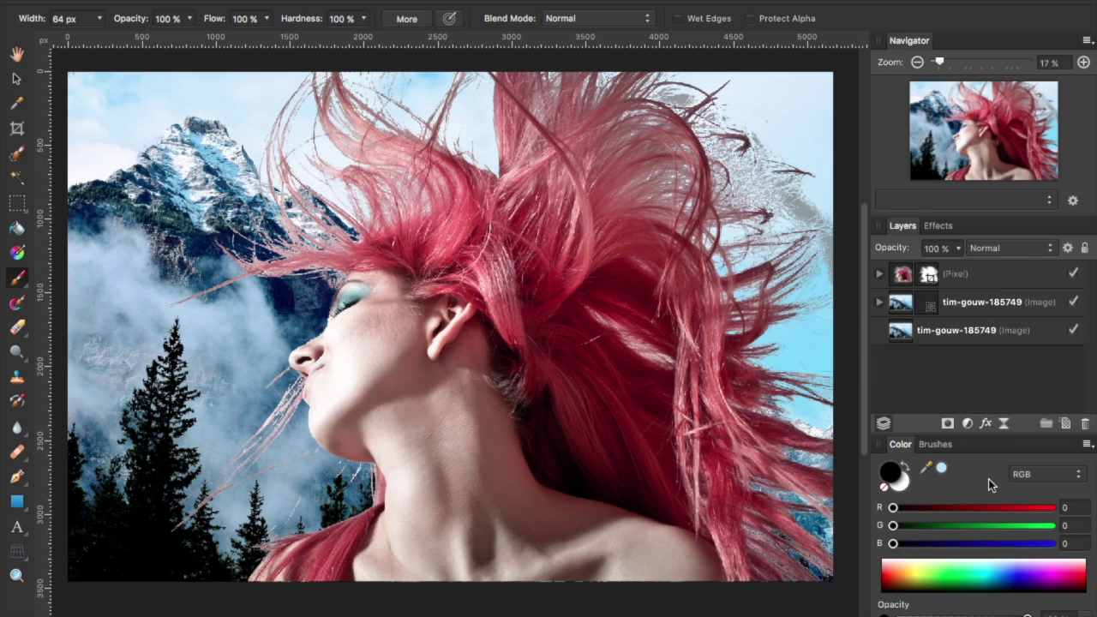
pyautogui.click(1074, 330)
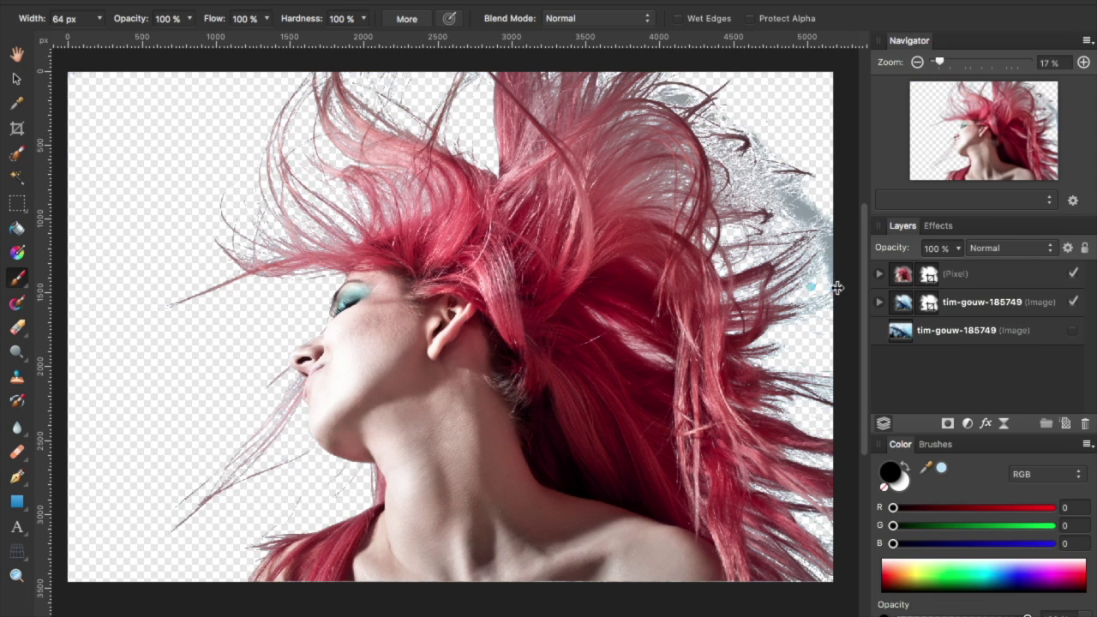
pyautogui.click(1074, 274)
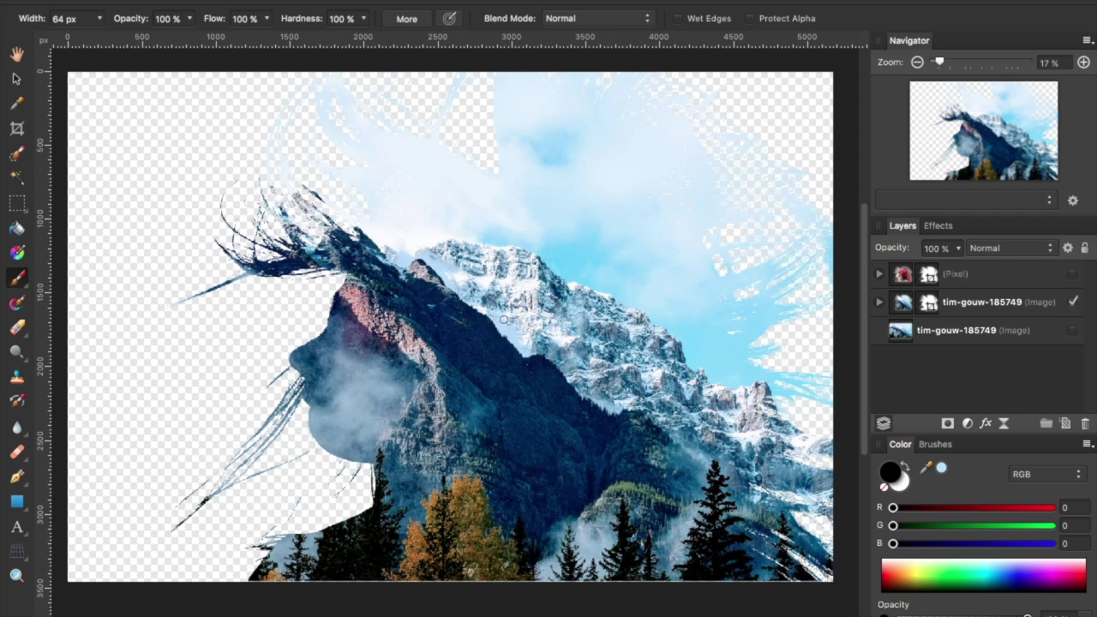
pyautogui.click(994, 304)
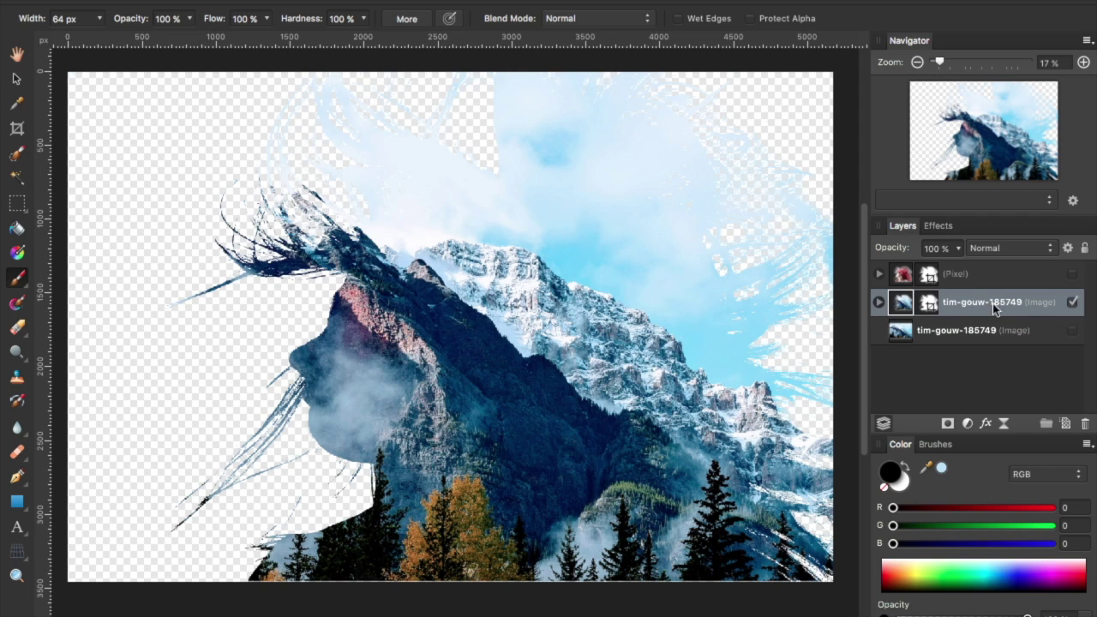
pyautogui.click(1045, 275)
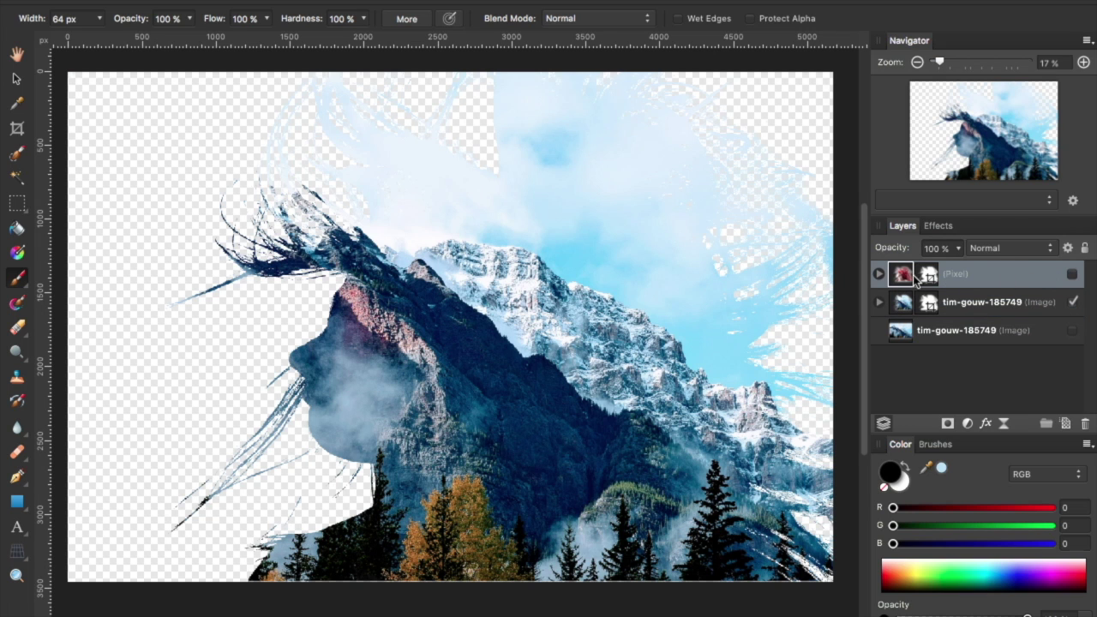
pyautogui.click(1073, 275)
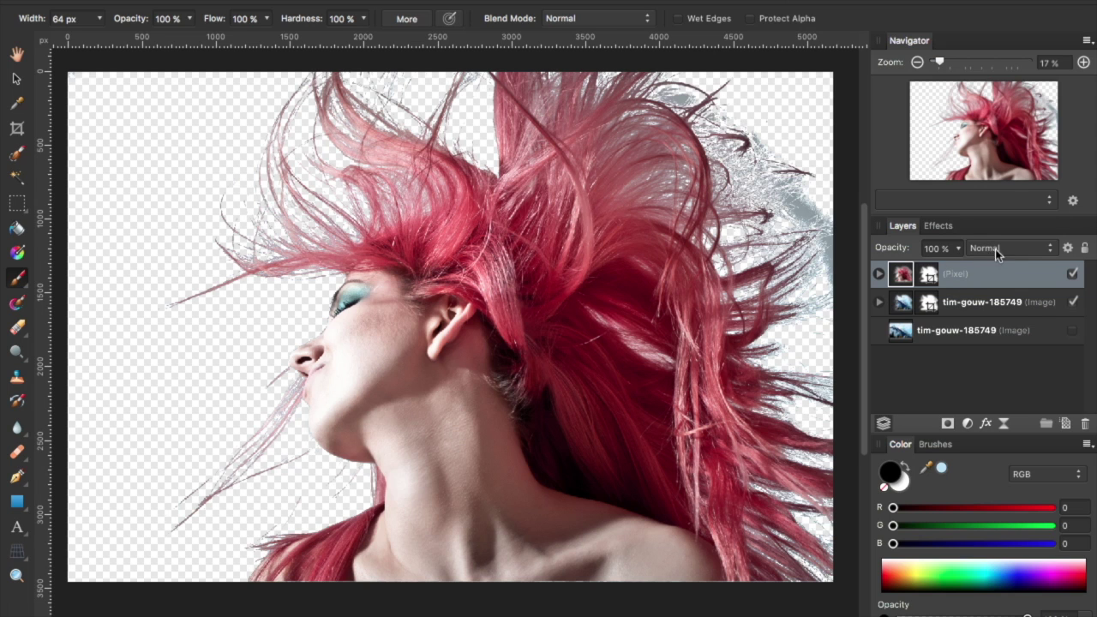
# Set the woman's layer blend mode to Multiply and select its mask thumbnail.
pyautogui.moveTo(998, 247); pyautogui.dragTo(992, 287)
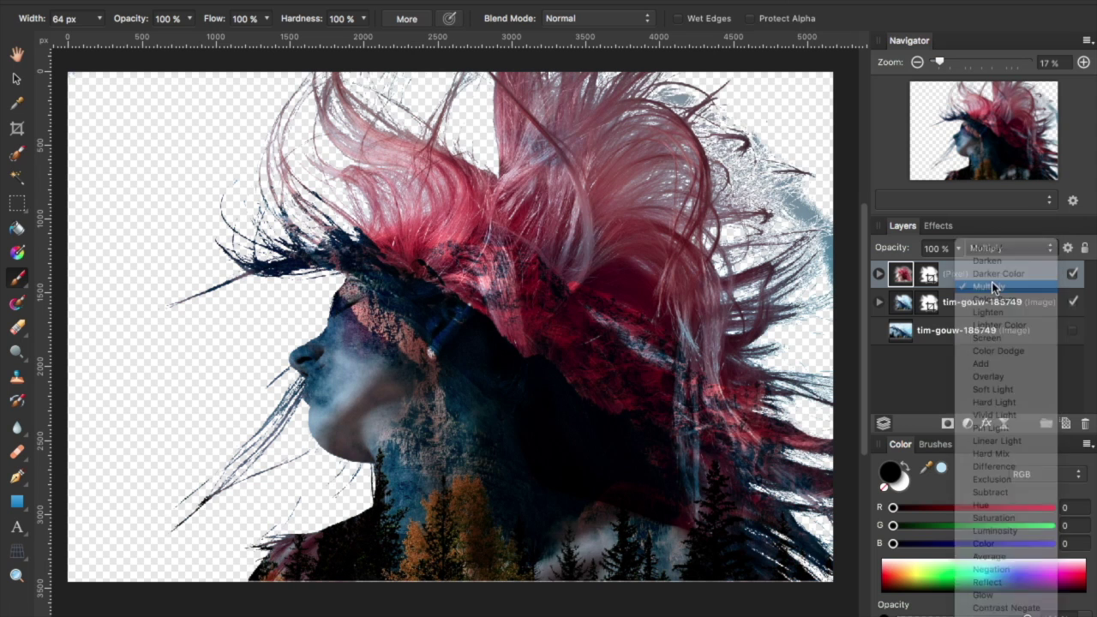
pyautogui.click(925, 279)
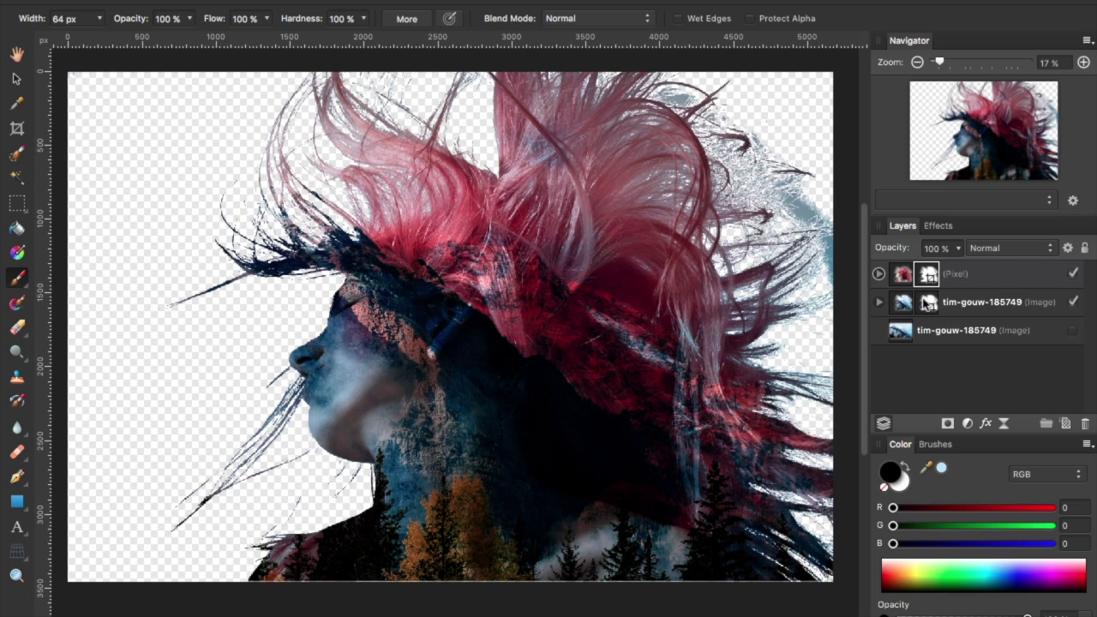
# Erase the woman's hair and top of head with a 415.2 px, 24% hardness Erase Brush.
pyautogui.click(18, 328)
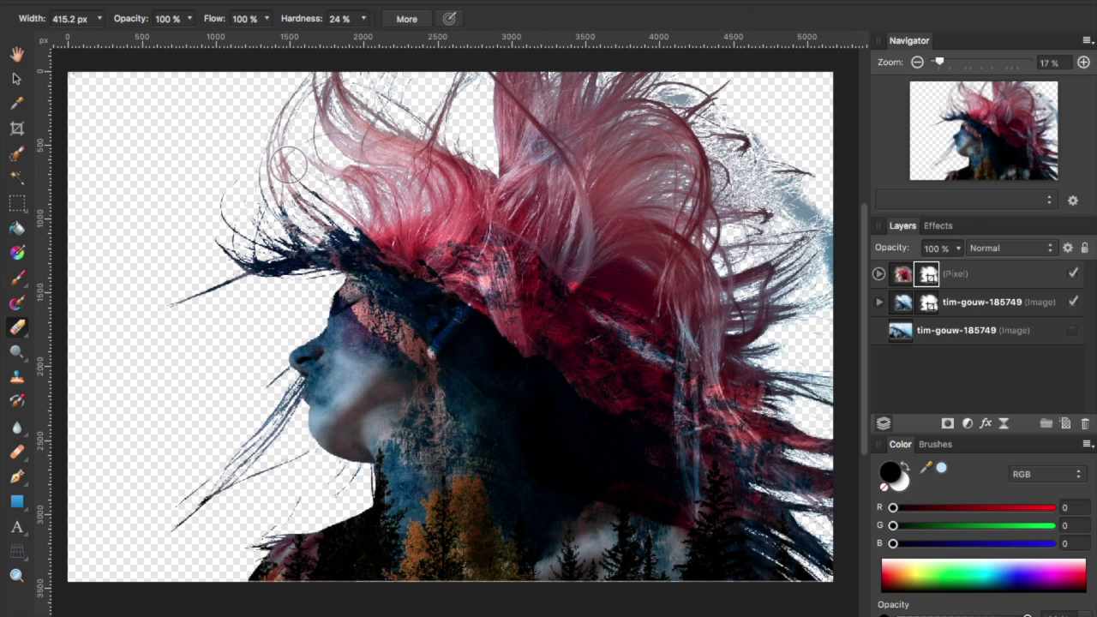
pyautogui.moveTo(197, 304)
pyautogui.mouseDown()
pyautogui.moveTo(302, 214)
pyautogui.moveTo(212, 280)
pyautogui.moveTo(365, 217)
pyautogui.moveTo(283, 258)
pyautogui.moveTo(272, 202)
pyautogui.moveTo(332, 172)
pyautogui.moveTo(270, 162)
pyautogui.moveTo(338, 118)
pyautogui.moveTo(294, 104)
pyautogui.moveTo(370, 86)
pyautogui.moveTo(297, 87)
pyautogui.moveTo(431, 81)
pyautogui.moveTo(311, 144)
pyautogui.moveTo(490, 120)
pyautogui.moveTo(330, 160)
pyautogui.moveTo(456, 90)
pyautogui.moveTo(407, 95)
pyautogui.moveTo(682, 57)
pyautogui.moveTo(418, 98)
pyautogui.moveTo(728, 70)
pyautogui.moveTo(586, 85)
pyautogui.moveTo(469, 114)
pyautogui.moveTo(719, 98)
pyautogui.moveTo(641, 90)
pyautogui.moveTo(450, 140)
pyautogui.moveTo(666, 111)
pyautogui.moveTo(749, 132)
pyautogui.moveTo(581, 110)
pyautogui.moveTo(449, 166)
pyautogui.moveTo(761, 147)
pyautogui.moveTo(791, 159)
pyautogui.moveTo(527, 132)
pyautogui.moveTo(751, 144)
pyautogui.moveTo(721, 135)
pyautogui.moveTo(842, 238)
pyautogui.moveTo(810, 219)
pyautogui.moveTo(757, 147)
pyautogui.moveTo(823, 220)
pyautogui.moveTo(811, 300)
pyautogui.moveTo(711, 80)
pyautogui.moveTo(818, 320)
pyautogui.moveTo(784, 231)
pyautogui.moveTo(832, 287)
pyautogui.moveTo(668, 130)
pyautogui.moveTo(796, 358)
pyautogui.moveTo(715, 194)
pyautogui.moveTo(826, 361)
pyautogui.moveTo(626, 158)
pyautogui.moveTo(769, 272)
pyautogui.moveTo(629, 105)
pyautogui.moveTo(697, 229)
pyautogui.moveTo(551, 156)
pyautogui.moveTo(638, 212)
pyautogui.moveTo(571, 147)
pyautogui.moveTo(393, 129)
pyautogui.moveTo(401, 148)
pyautogui.moveTo(236, 256)
pyautogui.moveTo(361, 177)
pyautogui.moveTo(286, 266)
pyautogui.moveTo(363, 235)
pyautogui.moveTo(442, 224)
pyautogui.moveTo(346, 249)
pyautogui.moveTo(468, 262)
pyautogui.moveTo(429, 198)
pyautogui.moveTo(363, 177)
pyautogui.moveTo(372, 221)
pyautogui.moveTo(595, 206)
pyautogui.moveTo(443, 171)
pyautogui.moveTo(500, 162)
pyautogui.moveTo(673, 266)
pyautogui.moveTo(473, 213)
pyautogui.moveTo(734, 277)
pyautogui.moveTo(573, 205)
pyautogui.moveTo(621, 177)
pyautogui.moveTo(502, 225)
pyautogui.moveTo(729, 299)
pyautogui.moveTo(608, 287)
pyautogui.moveTo(673, 331)
pyautogui.moveTo(526, 269)
pyautogui.moveTo(823, 391)
pyautogui.moveTo(820, 509)
pyautogui.moveTo(834, 436)
pyautogui.moveTo(776, 543)
pyautogui.moveTo(776, 557)
pyautogui.moveTo(808, 576)
pyautogui.moveTo(755, 284)
pyautogui.moveTo(695, 325)
pyautogui.moveTo(679, 437)
pyautogui.moveTo(732, 523)
pyautogui.moveTo(708, 548)
pyautogui.moveTo(708, 534)
pyautogui.moveTo(680, 514)
pyautogui.moveTo(698, 454)
pyautogui.moveTo(571, 588)
pyautogui.moveTo(632, 489)
pyautogui.moveTo(502, 588)
pyautogui.moveTo(232, 583)
pyautogui.moveTo(478, 578)
pyautogui.moveTo(255, 553)
pyautogui.mouseUp()
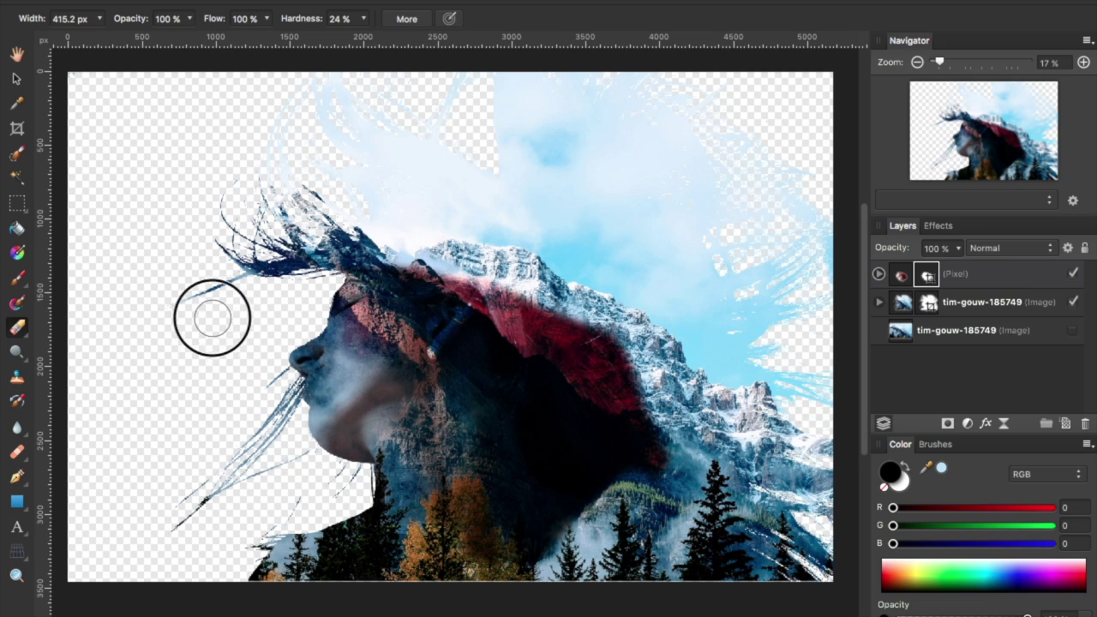
pyautogui.moveTo(284, 247)
pyautogui.mouseDown()
pyautogui.moveTo(507, 301)
pyautogui.moveTo(598, 343)
pyautogui.moveTo(654, 414)
pyautogui.moveTo(670, 472)
pyautogui.moveTo(578, 295)
pyautogui.moveTo(643, 505)
pyautogui.moveTo(602, 382)
pyautogui.moveTo(564, 352)
pyautogui.moveTo(609, 506)
pyautogui.moveTo(596, 402)
pyautogui.moveTo(538, 298)
pyautogui.moveTo(575, 508)
pyautogui.moveTo(558, 575)
pyautogui.moveTo(509, 604)
pyautogui.moveTo(585, 490)
pyautogui.moveTo(459, 590)
pyautogui.moveTo(543, 513)
pyautogui.moveTo(419, 562)
pyautogui.moveTo(580, 443)
pyautogui.moveTo(362, 527)
pyautogui.moveTo(534, 450)
pyautogui.moveTo(421, 491)
pyautogui.moveTo(567, 390)
pyautogui.moveTo(447, 492)
pyautogui.moveTo(631, 376)
pyautogui.moveTo(437, 496)
pyautogui.moveTo(554, 336)
pyautogui.moveTo(461, 436)
pyautogui.moveTo(567, 287)
pyautogui.moveTo(502, 335)
pyautogui.moveTo(472, 284)
pyautogui.moveTo(490, 346)
pyautogui.moveTo(437, 270)
pyautogui.moveTo(483, 388)
pyautogui.moveTo(472, 313)
pyautogui.moveTo(443, 275)
pyautogui.moveTo(479, 465)
pyautogui.moveTo(455, 232)
pyautogui.moveTo(448, 404)
pyautogui.moveTo(421, 460)
pyautogui.moveTo(450, 318)
pyautogui.moveTo(381, 466)
pyautogui.moveTo(353, 481)
pyautogui.moveTo(391, 443)
pyautogui.moveTo(284, 468)
pyautogui.moveTo(376, 440)
pyautogui.moveTo(303, 445)
pyautogui.moveTo(354, 416)
pyautogui.moveTo(313, 424)
pyautogui.moveTo(434, 365)
pyautogui.moveTo(323, 433)
pyautogui.moveTo(405, 382)
pyautogui.moveTo(431, 270)
pyautogui.moveTo(412, 330)
pyautogui.moveTo(355, 377)
pyautogui.moveTo(409, 318)
pyautogui.moveTo(359, 338)
pyautogui.moveTo(403, 307)
pyautogui.moveTo(407, 290)
pyautogui.moveTo(395, 264)
pyautogui.moveTo(335, 265)
pyautogui.moveTo(380, 264)
pyautogui.moveTo(380, 314)
pyautogui.moveTo(328, 403)
pyautogui.moveTo(314, 391)
pyautogui.moveTo(355, 384)
pyautogui.moveTo(350, 338)
pyautogui.mouseUp()
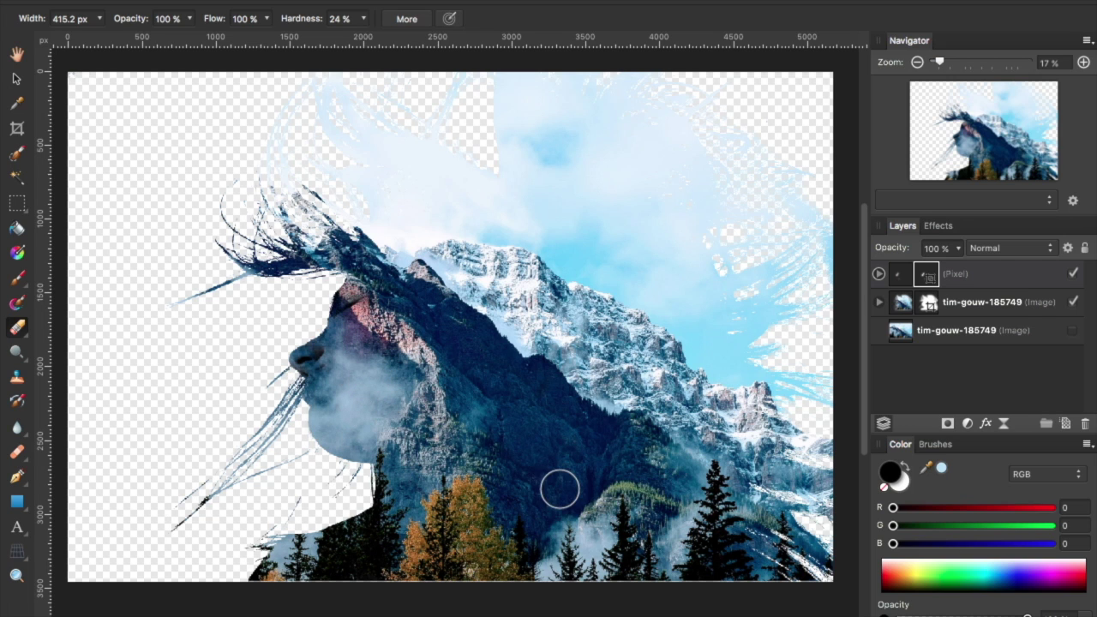
pyautogui.click(983, 299)
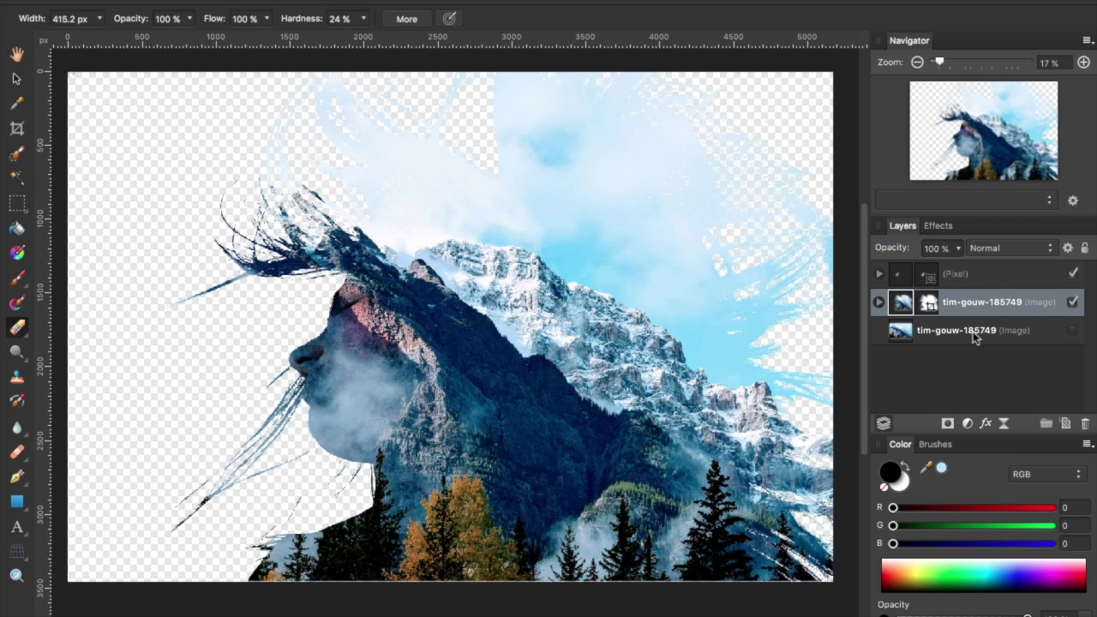
# Show the bottom tim-gouw-185749 mountain layer and apply a 29.5 px Gaussian Blur to it.
pyautogui.click(973, 331)
pyautogui.click(1073, 333)
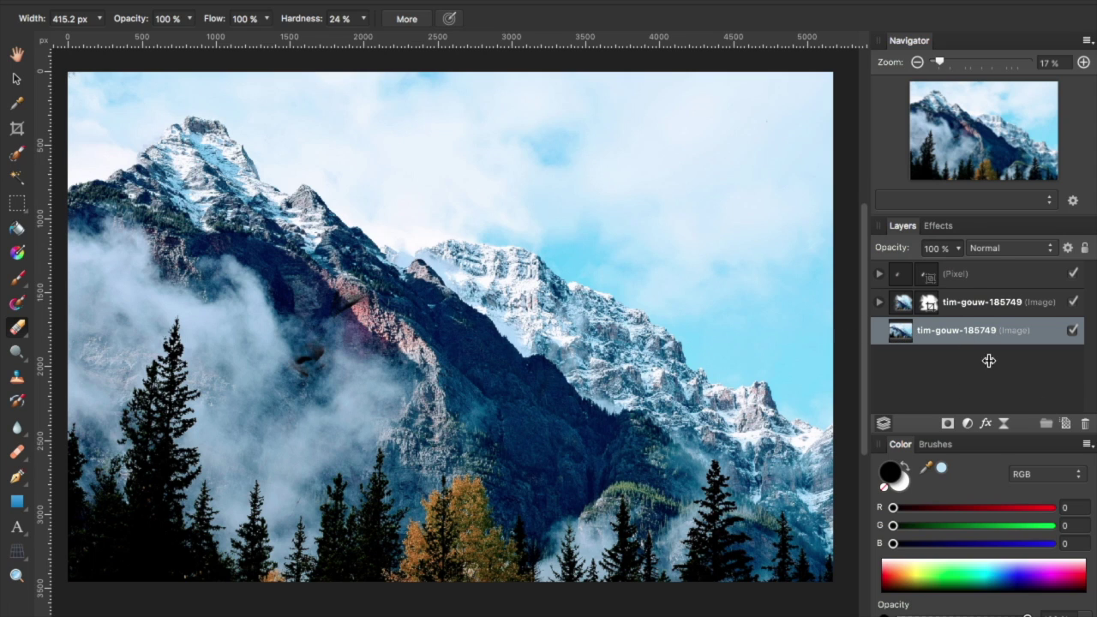
pyautogui.click(985, 425)
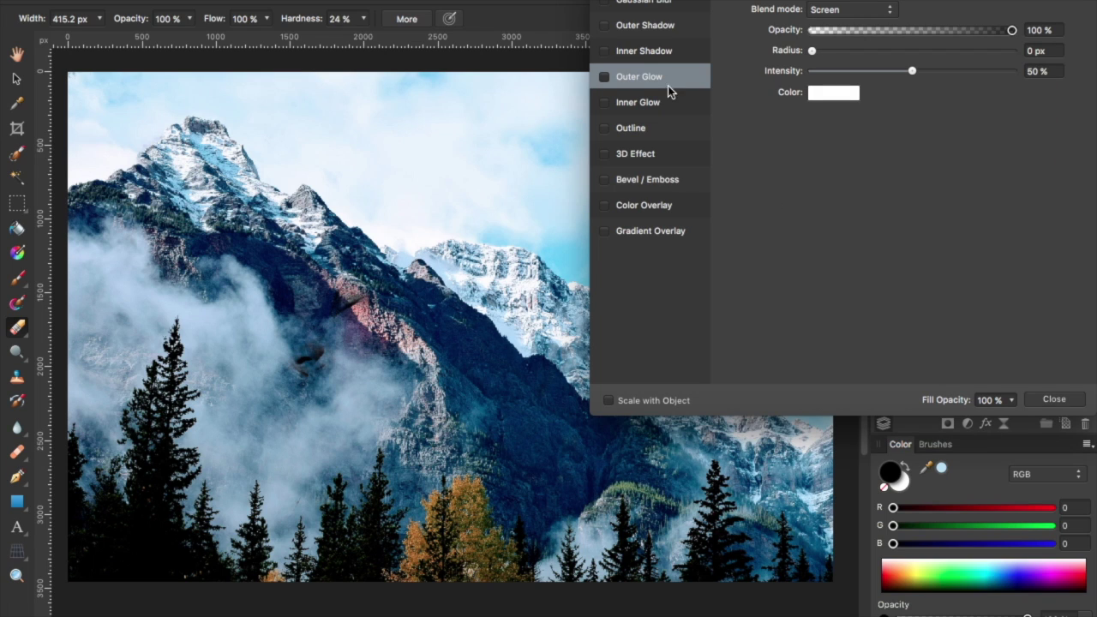
pyautogui.click(642, 2)
pyautogui.moveTo(810, 11); pyautogui.dragTo(946, 39)
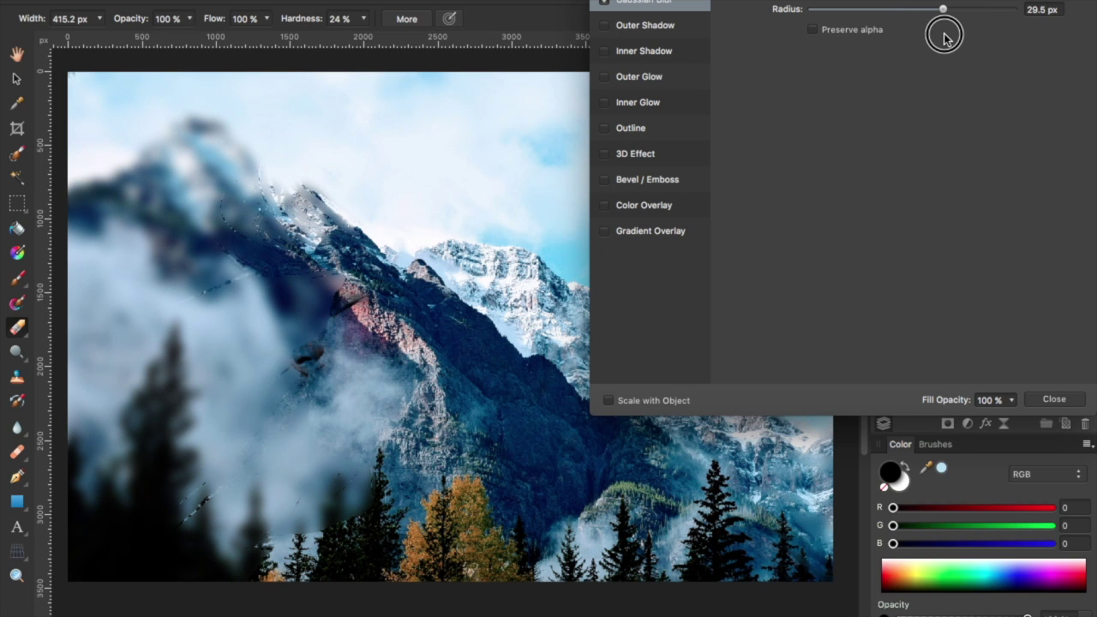
pyautogui.moveTo(944, 35); pyautogui.dragTo(944, 35)
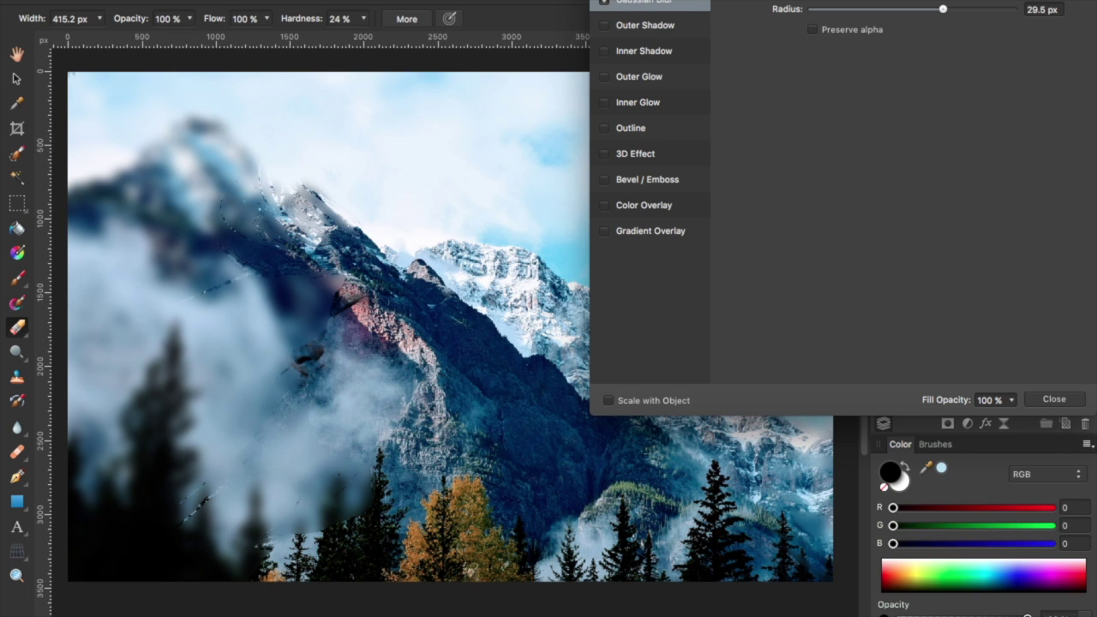
pyautogui.moveTo(683, 0); pyautogui.dragTo(629, 82)
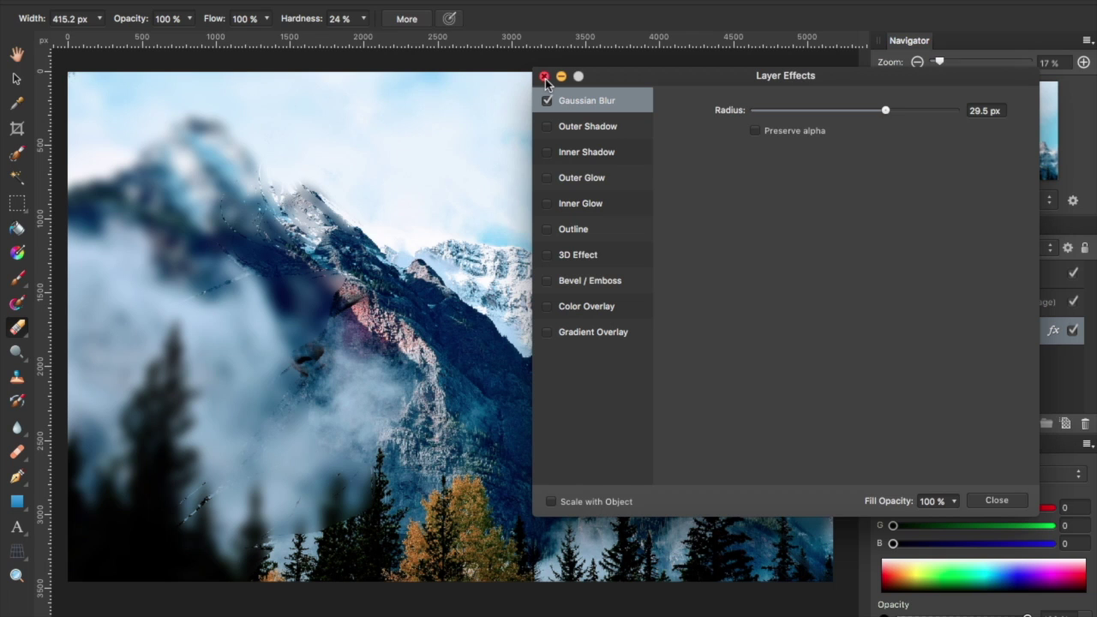
pyautogui.click(545, 78)
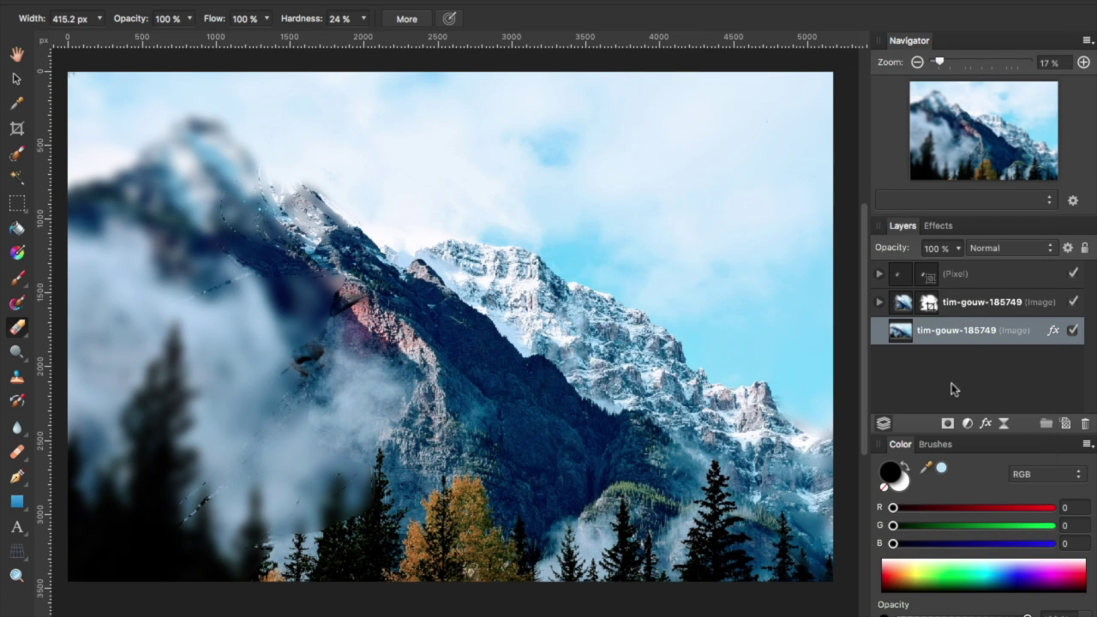
# Add a new Pixel layer below the tim-gouw layer and fill it with white.
pyautogui.click(1066, 425)
pyautogui.moveTo(921, 329); pyautogui.dragTo(901, 374)
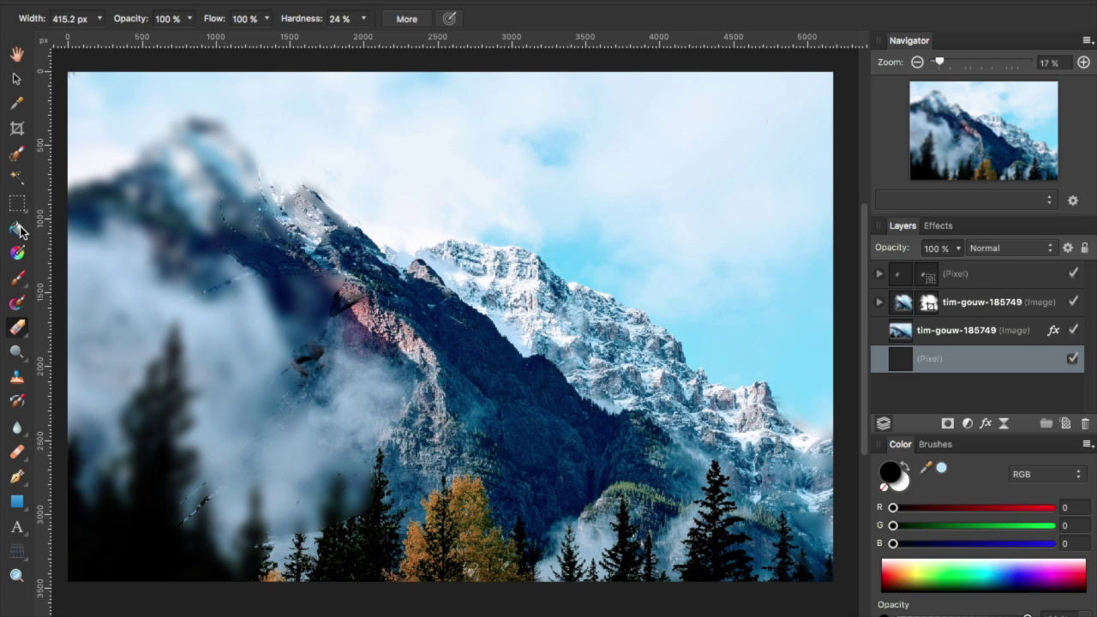
pyautogui.click(17, 228)
pyautogui.press('x')
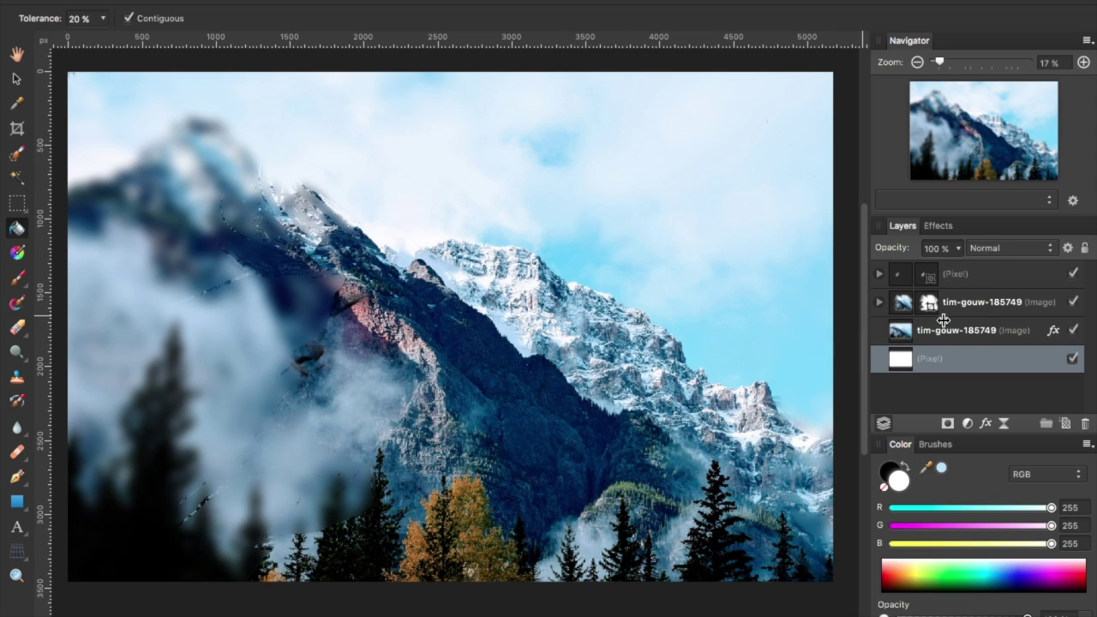
# Fade the blurred background mountain layer to 50% opacity.
pyautogui.click(966, 335)
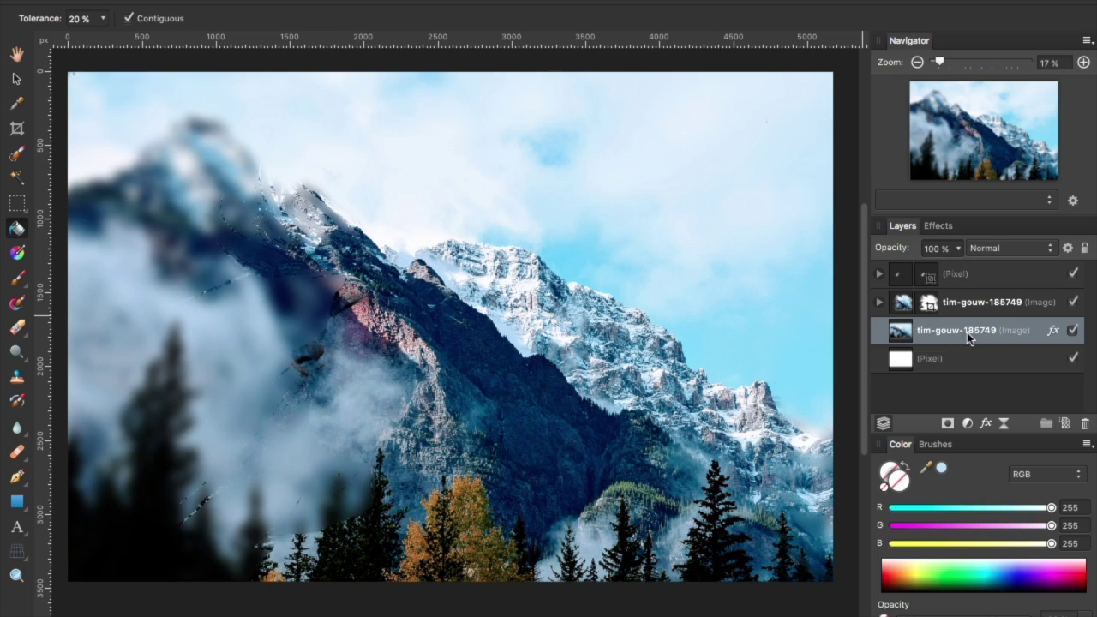
pyautogui.click(957, 248)
pyautogui.moveTo(960, 271); pyautogui.dragTo(886, 276)
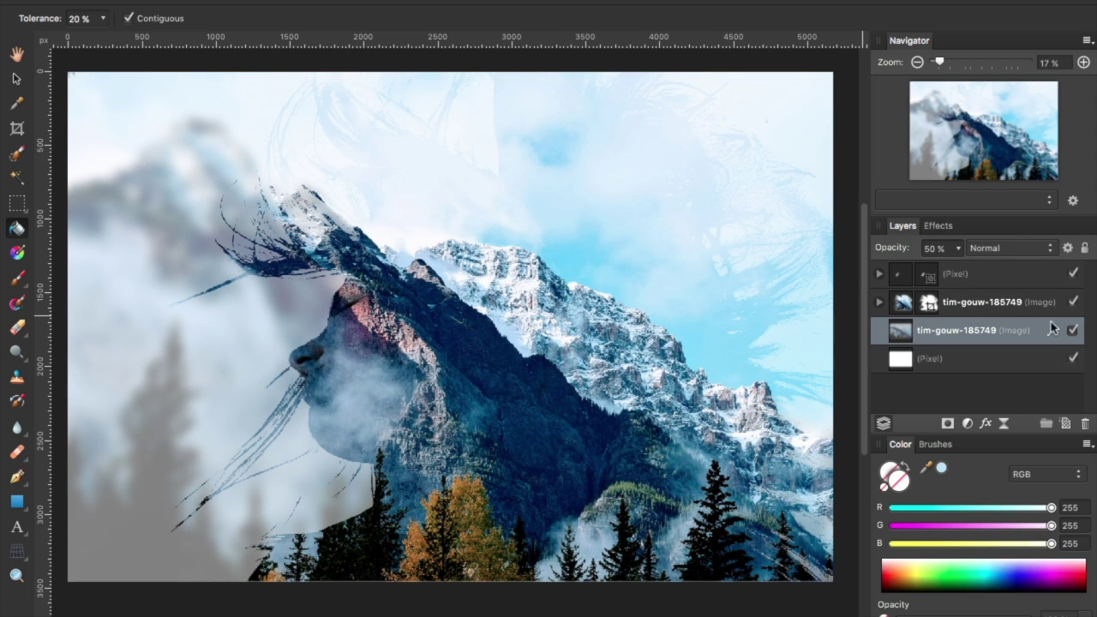
# Add a light blue Outer Glow sampled from the sky, radius 3.9 px, to the masked mountain layer.
pyautogui.click(974, 305)
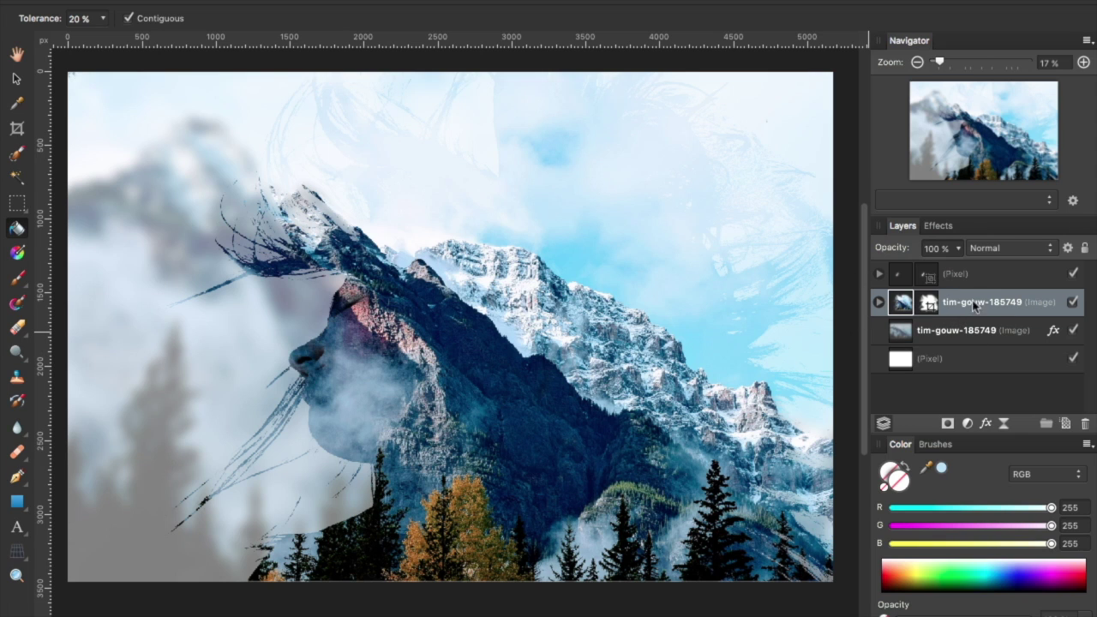
pyautogui.click(985, 422)
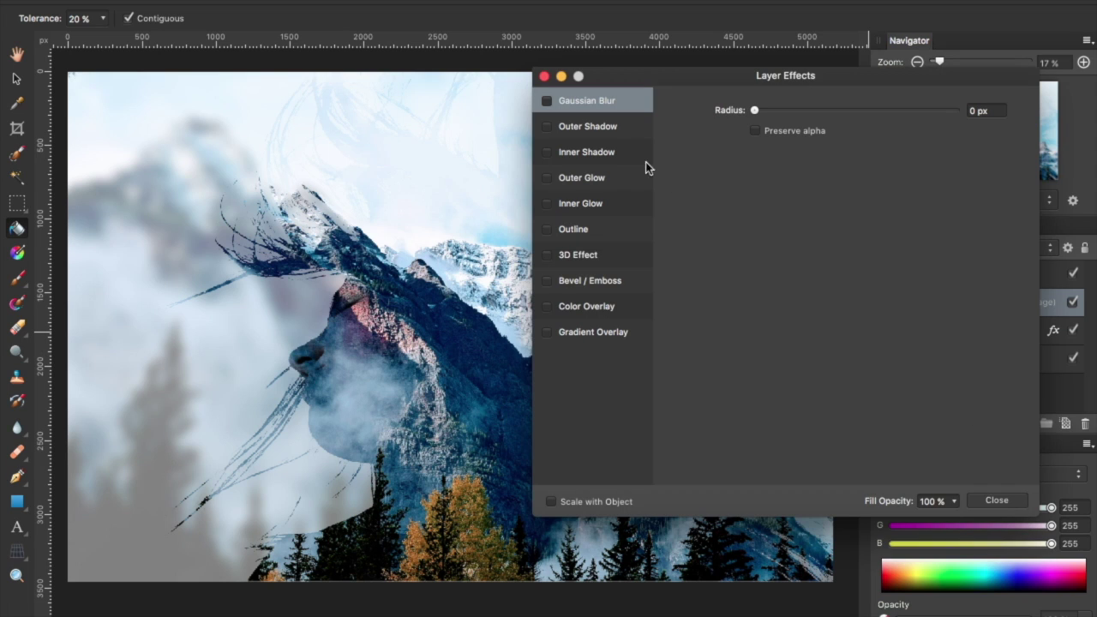
pyautogui.click(567, 181)
pyautogui.click(548, 180)
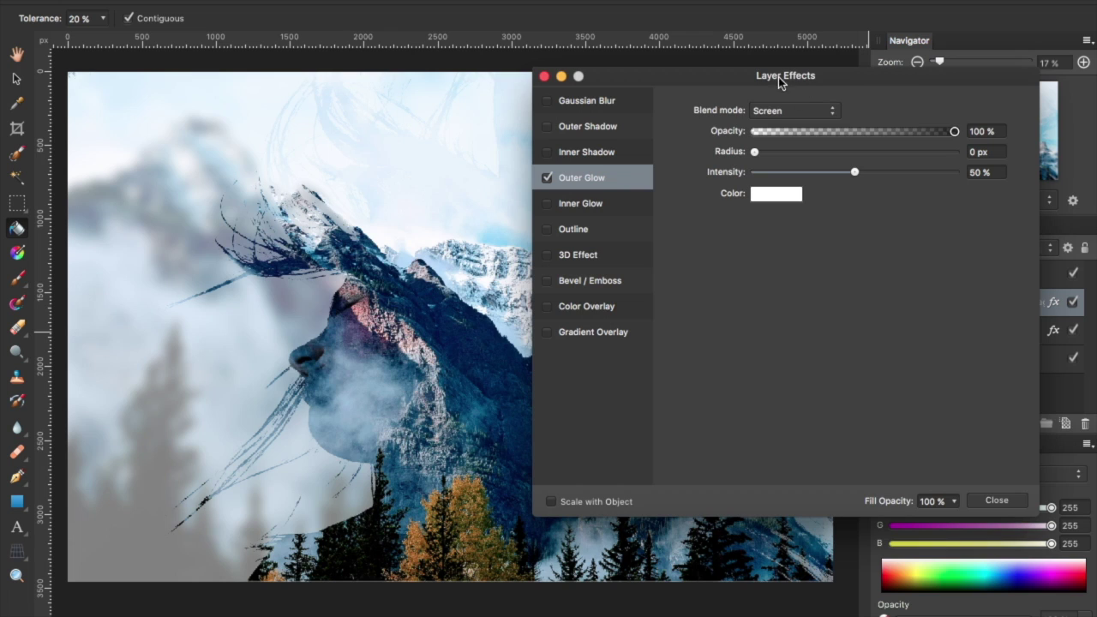
pyautogui.moveTo(778, 76); pyautogui.dragTo(313, 66)
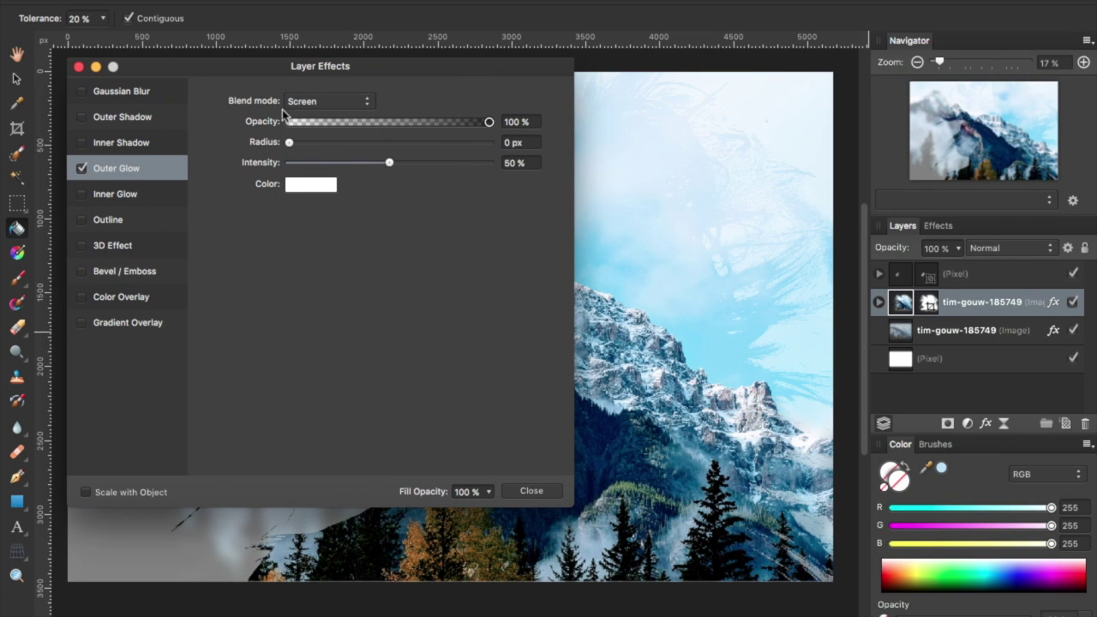
pyautogui.click(309, 184)
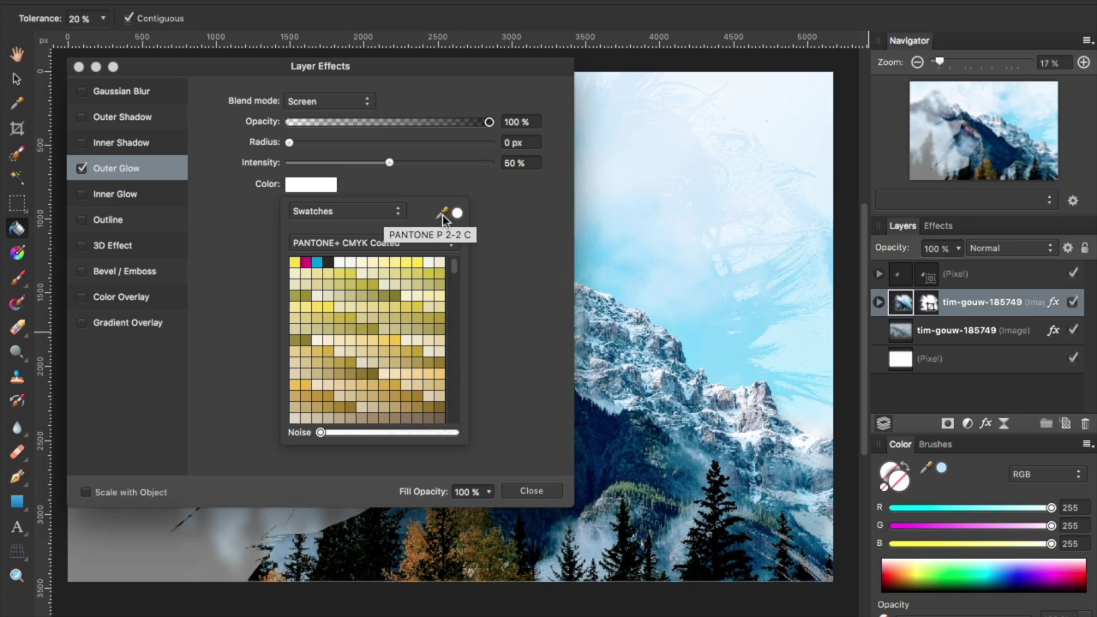
pyautogui.moveTo(443, 215); pyautogui.dragTo(625, 254)
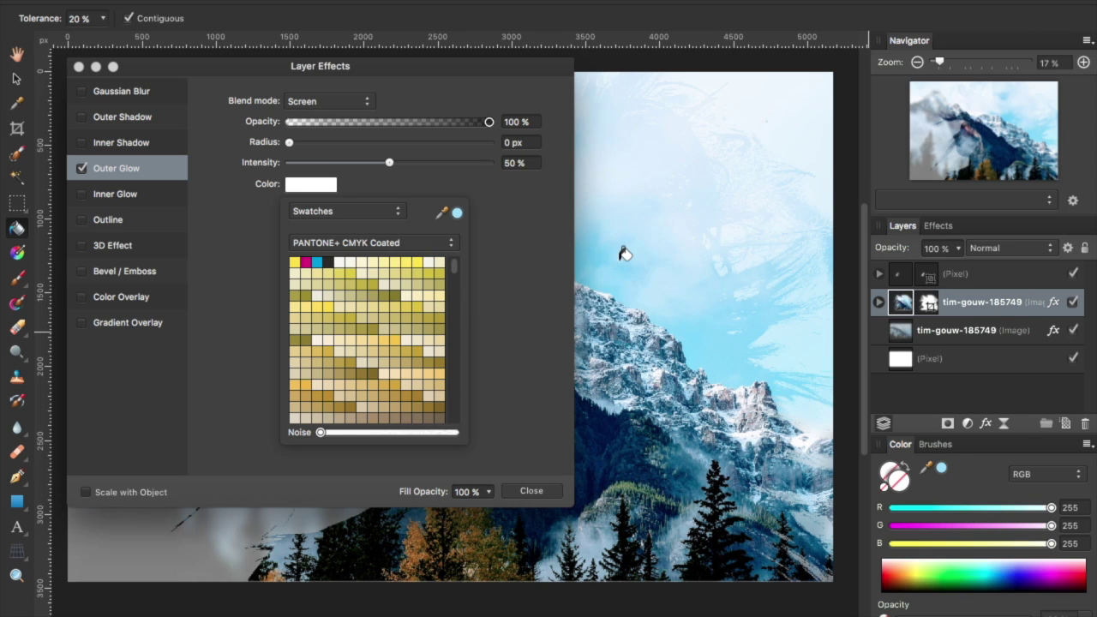
pyautogui.click(459, 214)
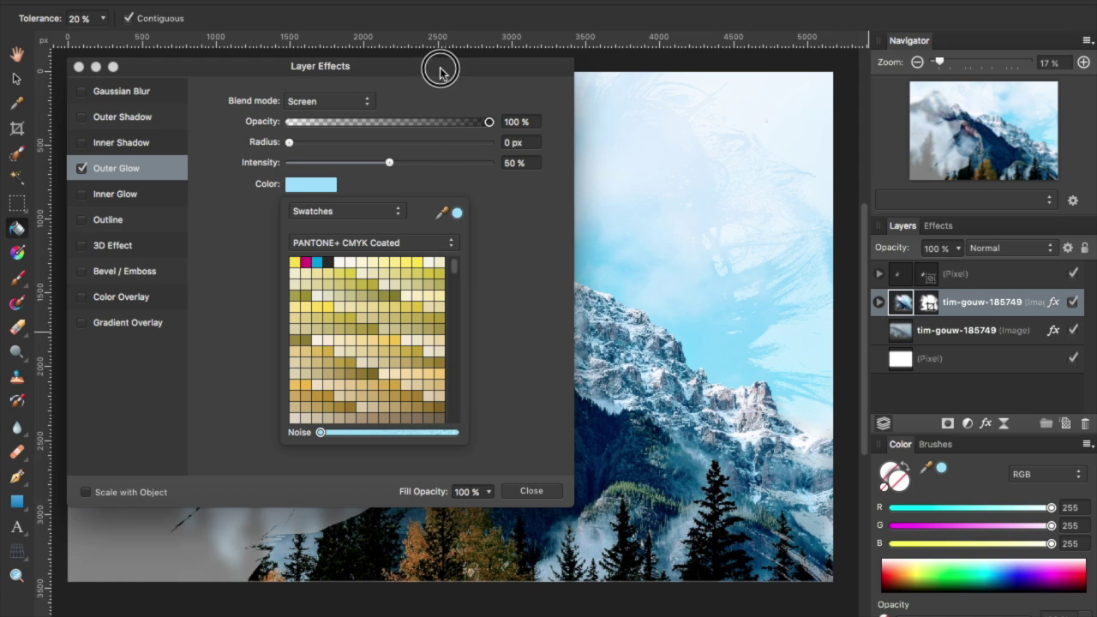
pyautogui.moveTo(435, 68); pyautogui.dragTo(894, 147)
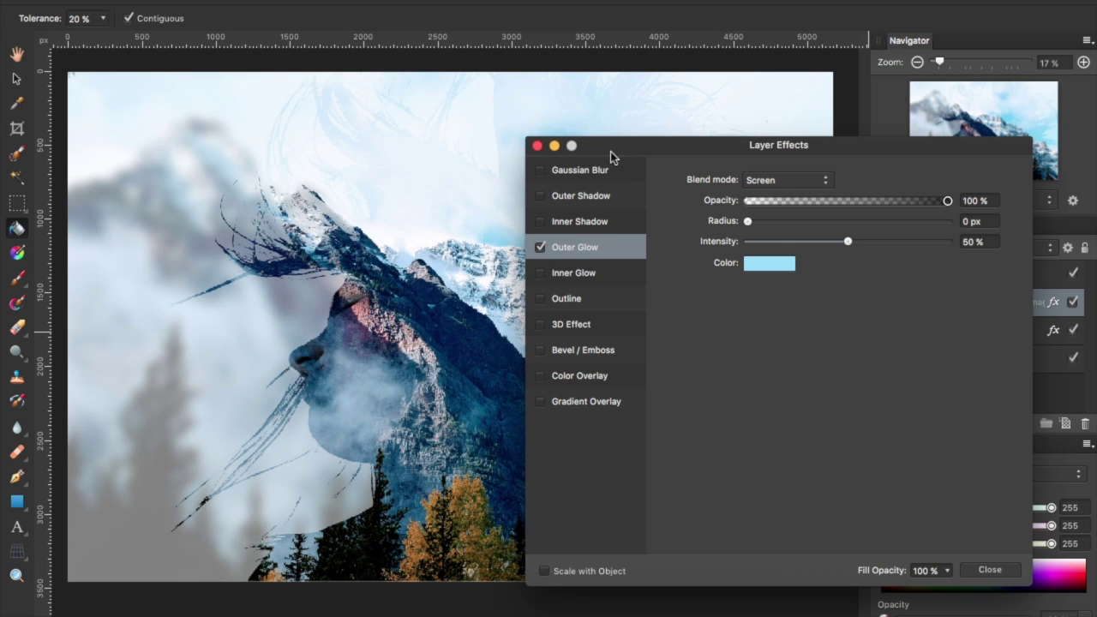
pyautogui.moveTo(611, 157); pyautogui.dragTo(639, 52)
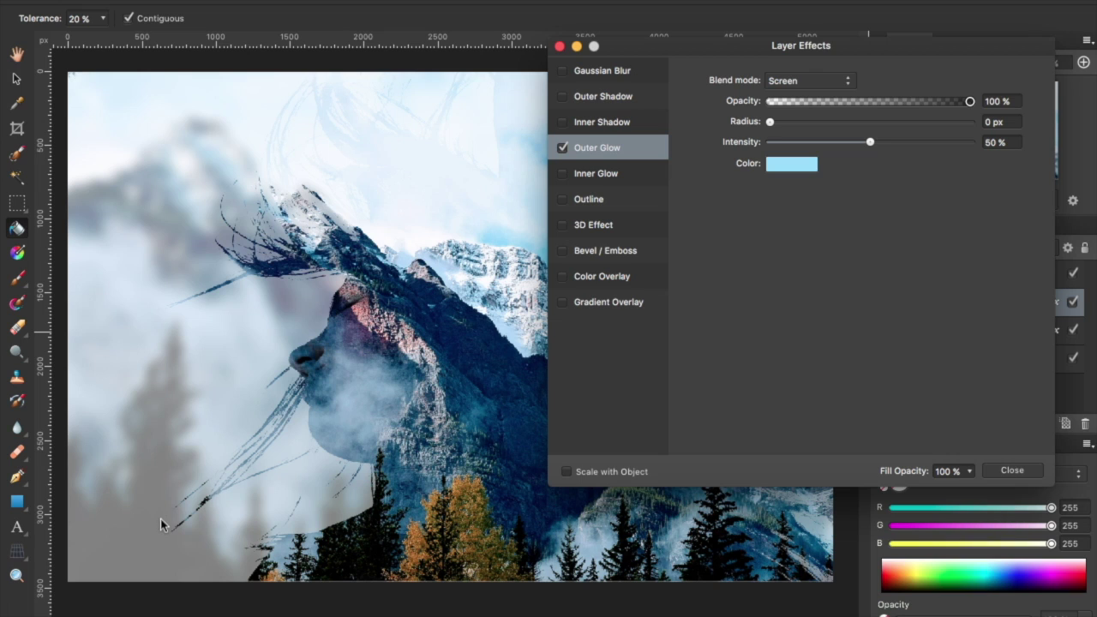
pyautogui.moveTo(768, 124); pyautogui.dragTo(828, 128)
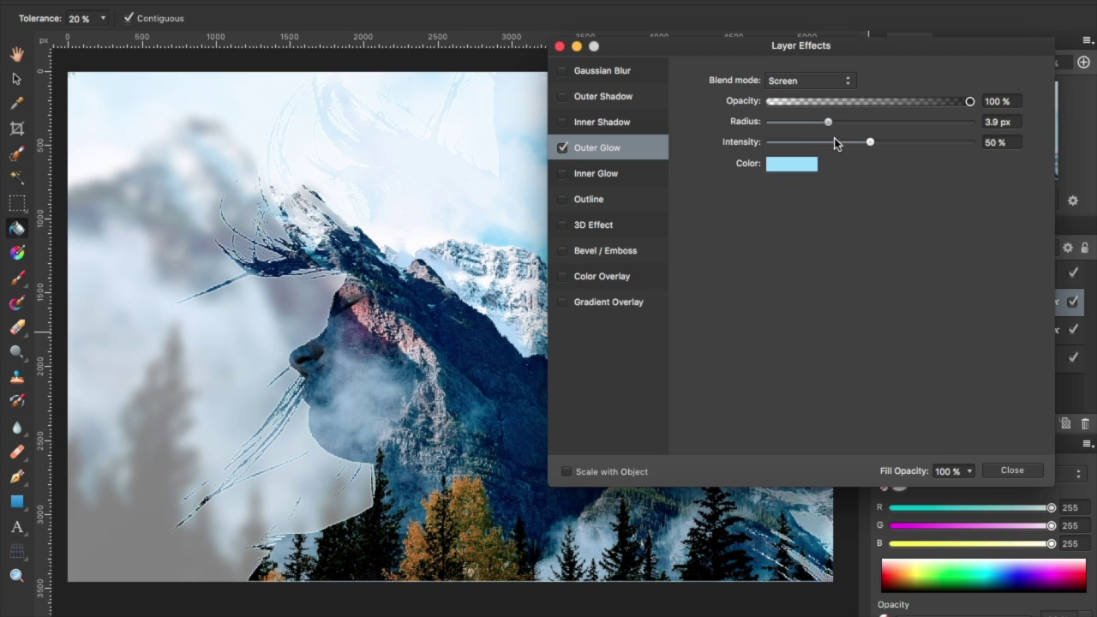
pyautogui.click(561, 46)
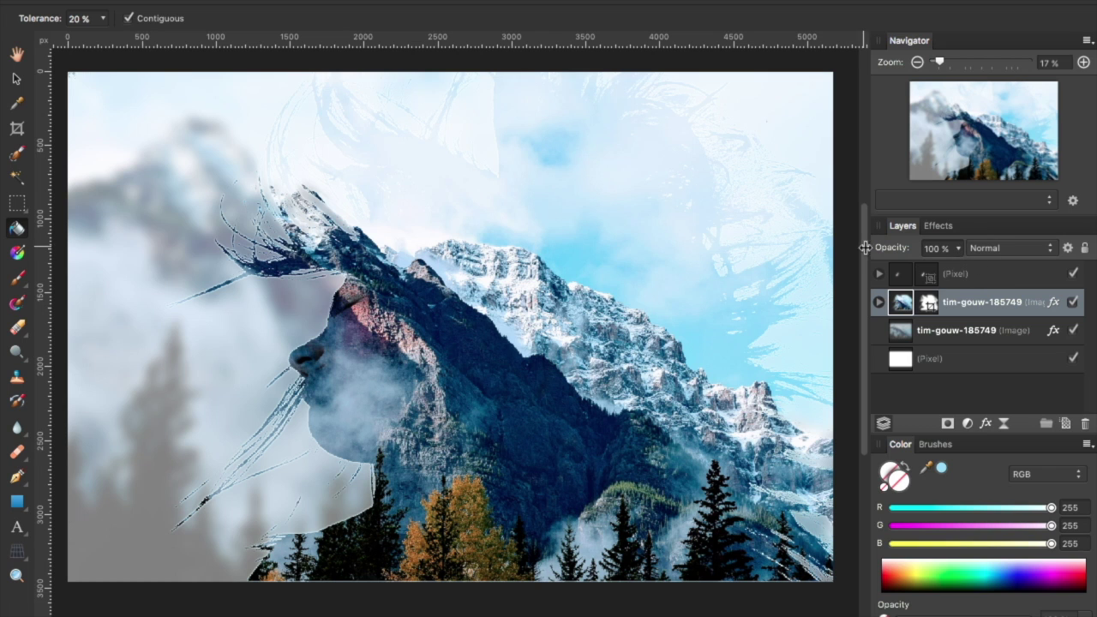
# Set the masked mountain silhouette layer to 60% opacity with Multiply blend mode.
pyautogui.click(957, 249)
pyautogui.moveTo(955, 273); pyautogui.dragTo(897, 276)
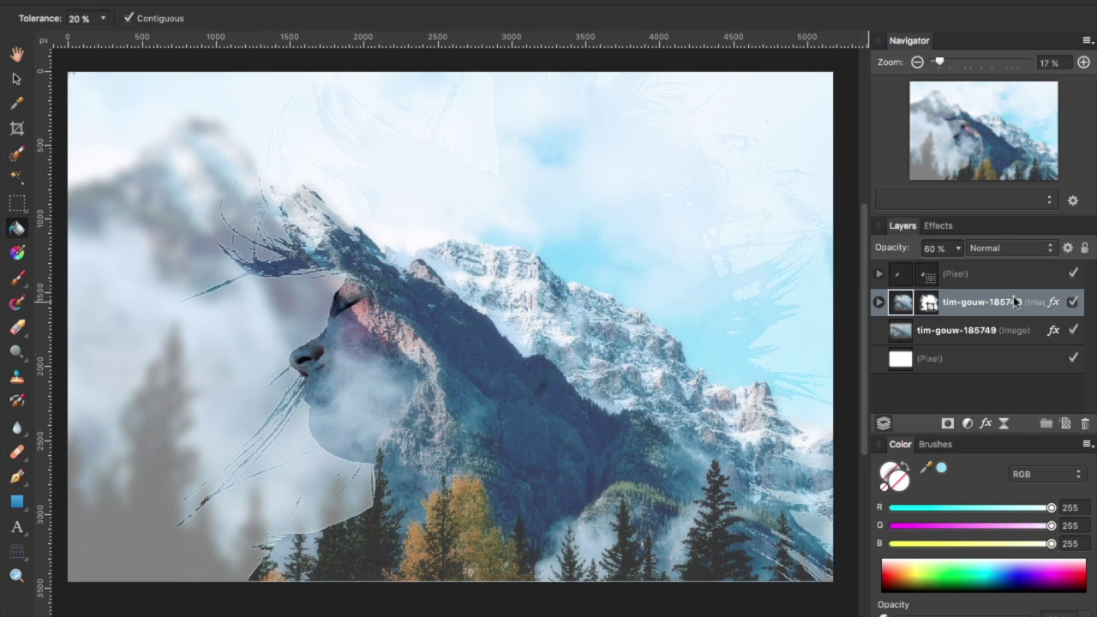
pyautogui.click(1004, 248)
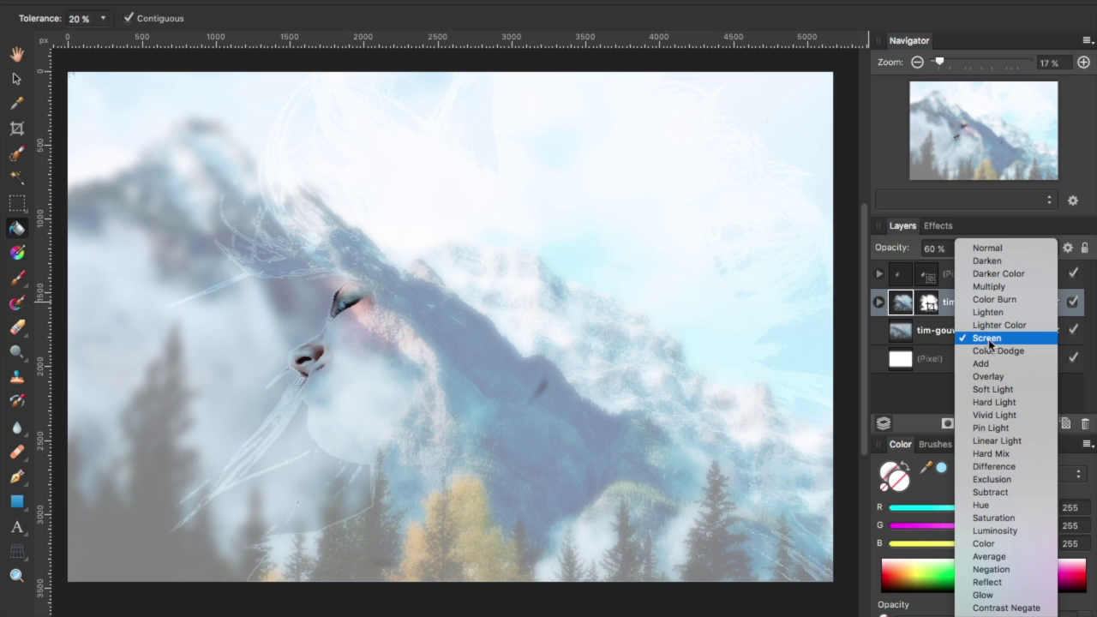
pyautogui.click(987, 287)
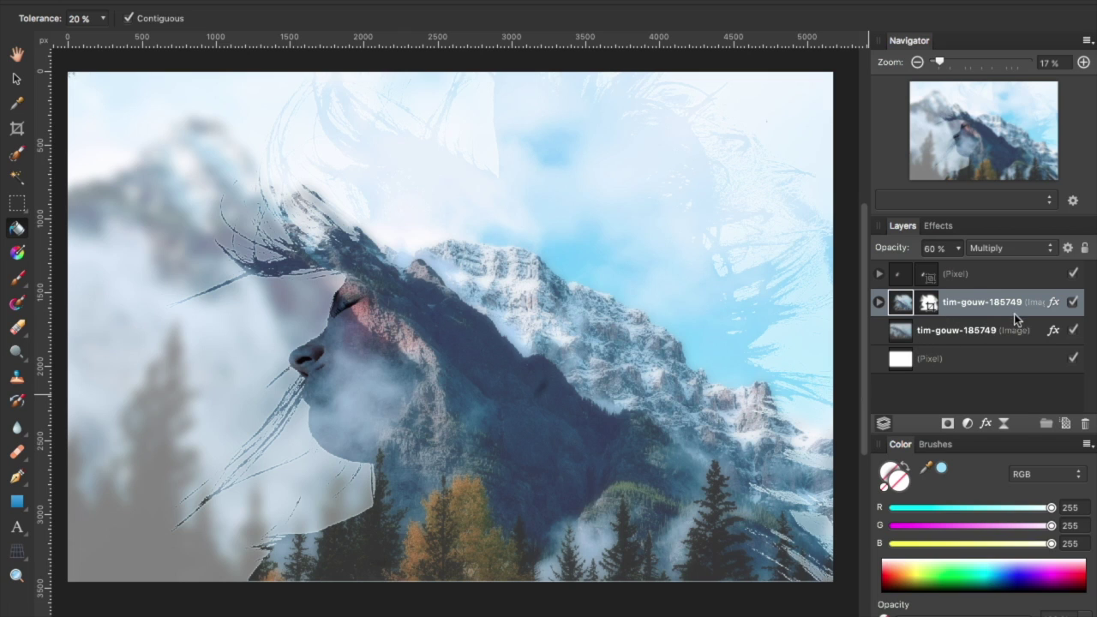
# Change the top Pixel face layer's blend mode to Soft Light.
pyautogui.click(964, 275)
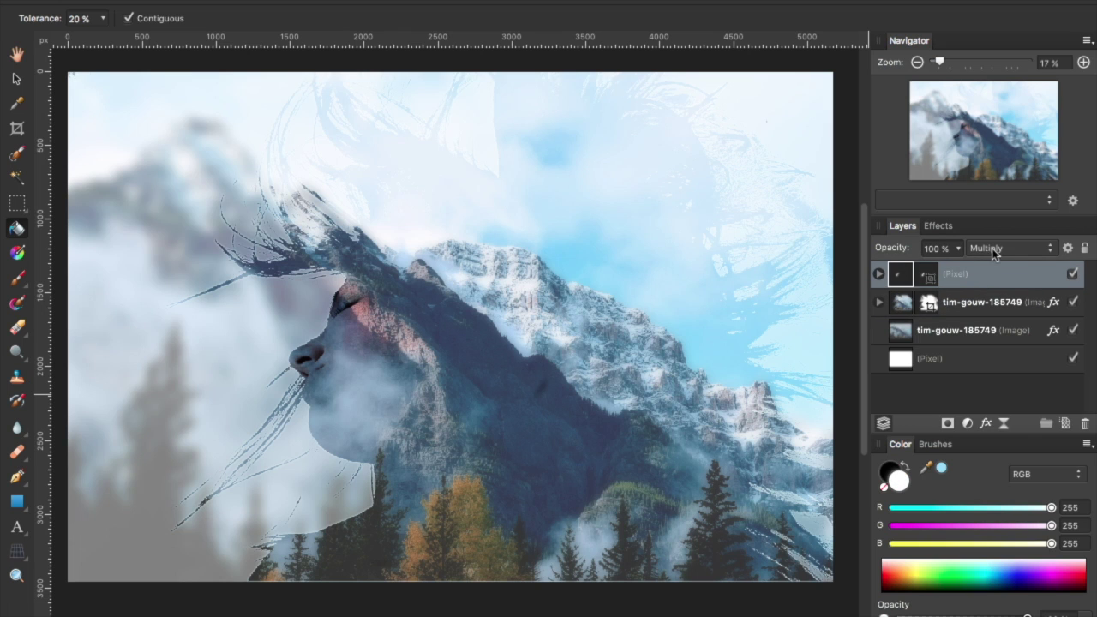
pyautogui.click(994, 250)
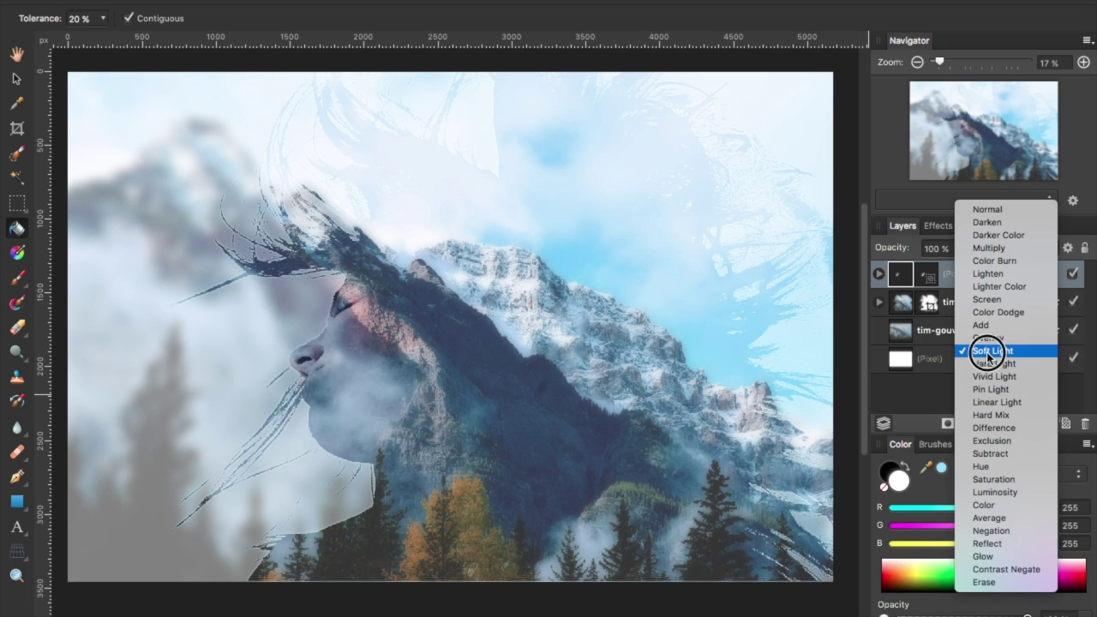
pyautogui.click(985, 351)
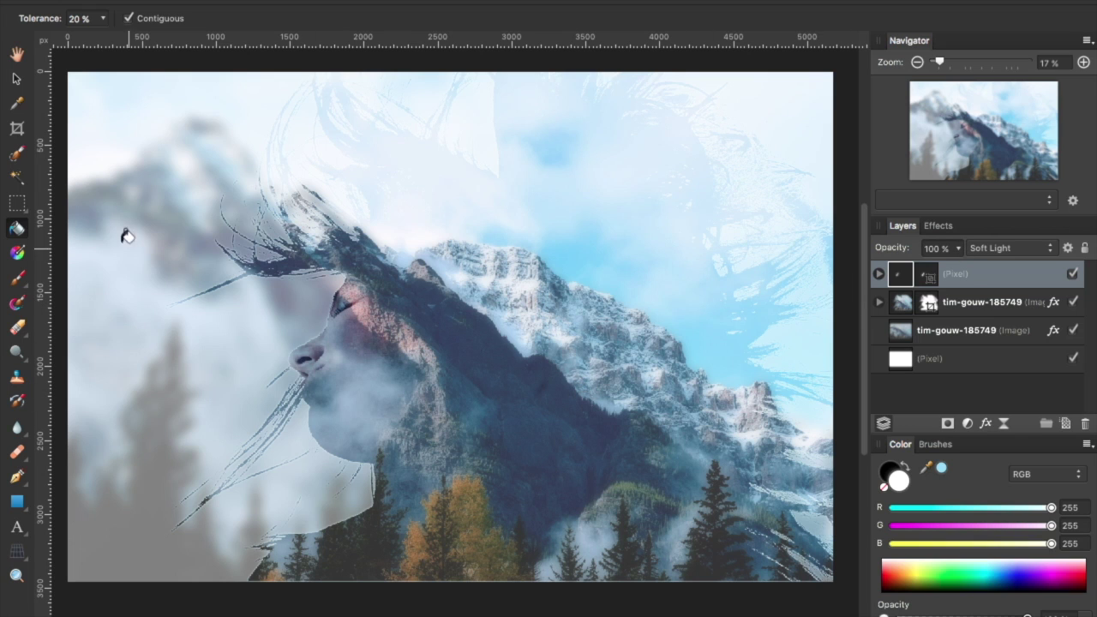
pyautogui.click(15, 79)
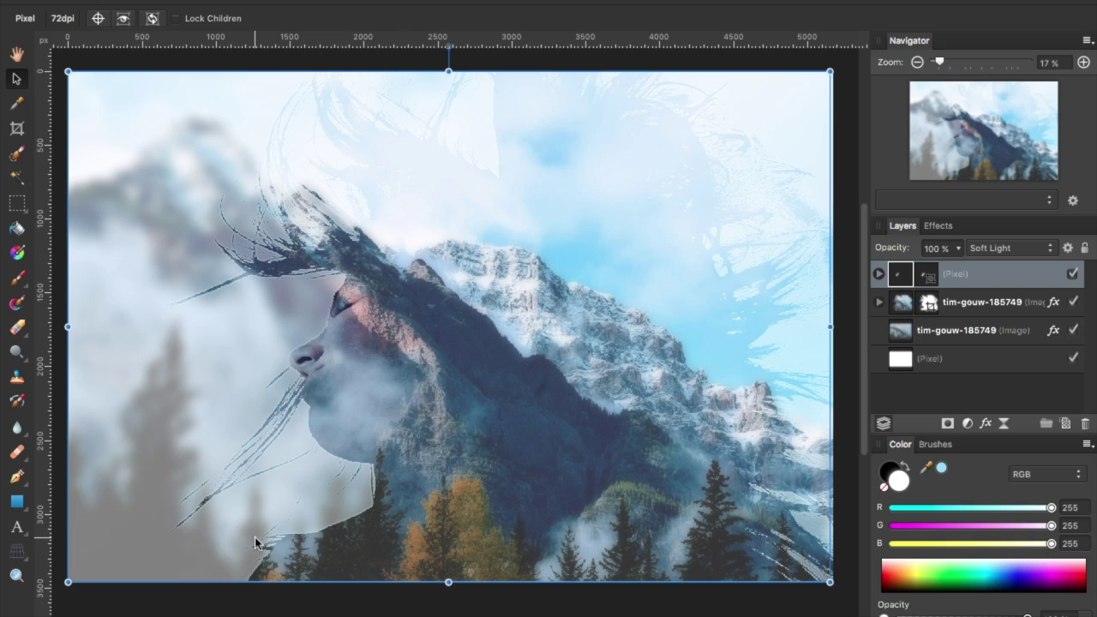